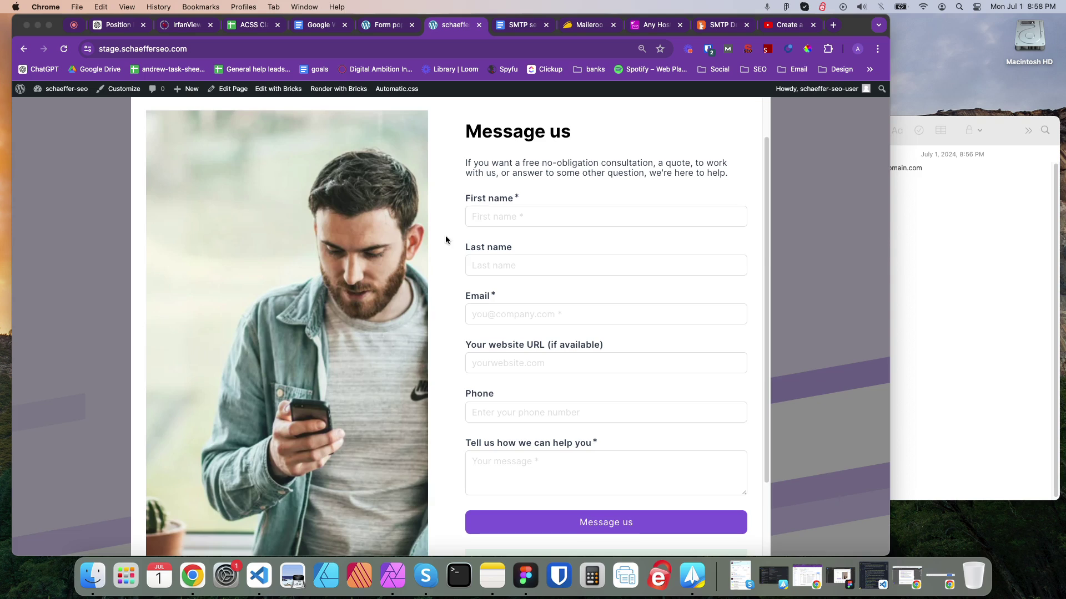
Look over the Message us contact form on the website, from its heading down to the area below the submit button
{"action": "scroll", "coordinate": [449, 291], "scroll_direction": "up", "scroll_amount": 1}
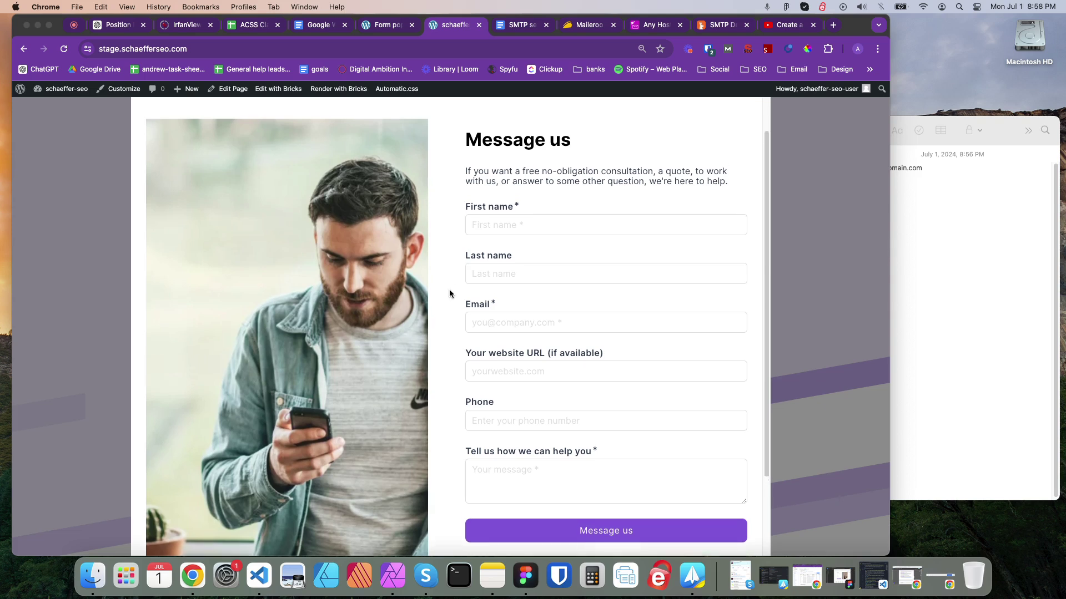
{"action": "scroll", "coordinate": [448, 288], "scroll_direction": "down", "scroll_amount": 1}
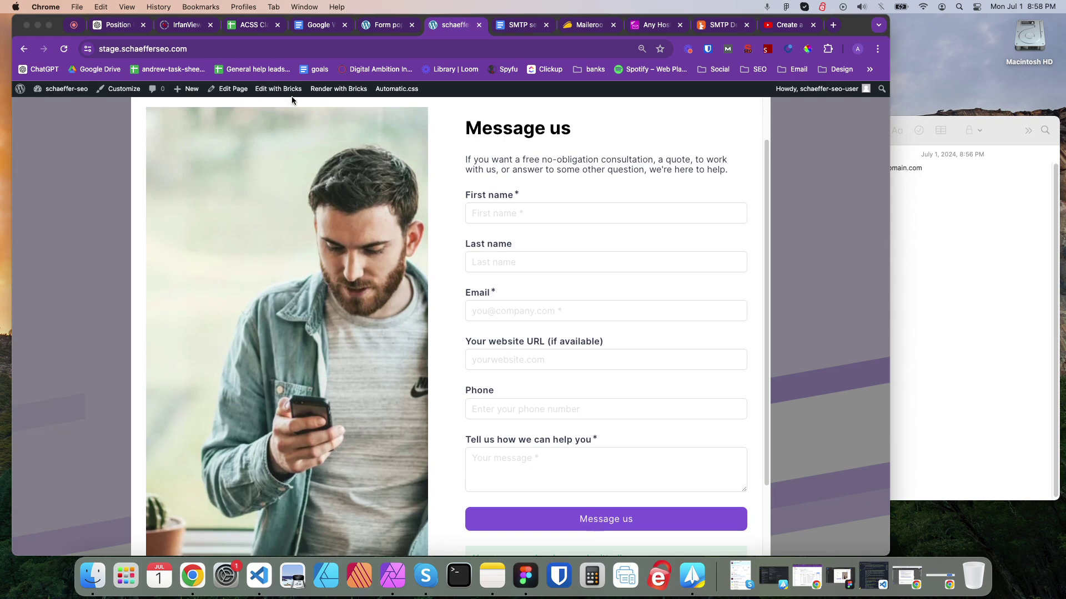
{"action": "scroll", "coordinate": [508, 483], "scroll_direction": "down", "scroll_amount": 3}
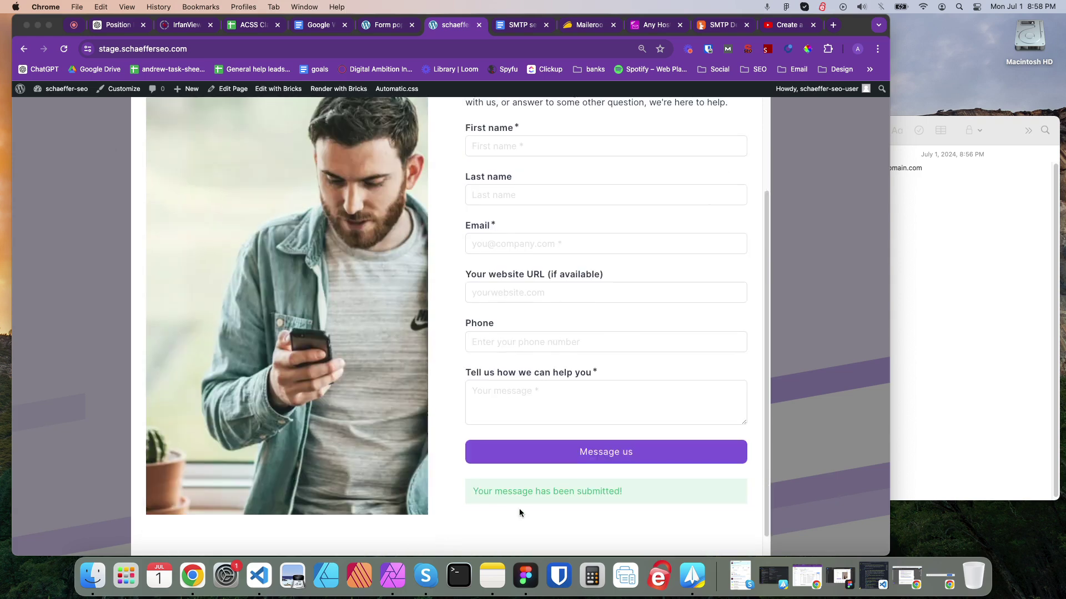
{"action": "scroll", "coordinate": [521, 501], "scroll_direction": "up", "scroll_amount": 2}
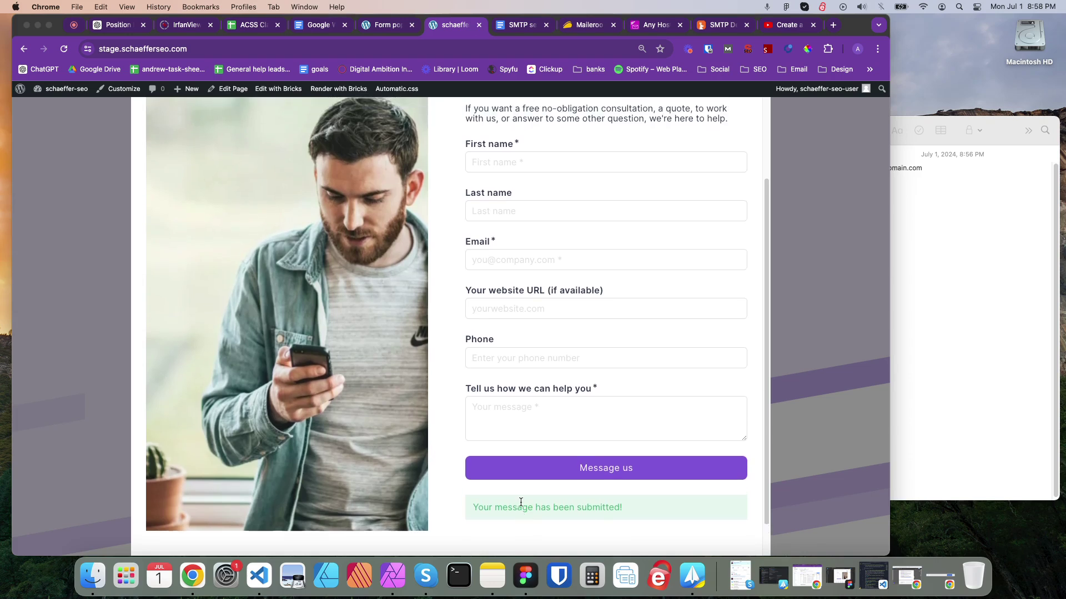
{"action": "scroll", "coordinate": [521, 502], "scroll_direction": "up", "scroll_amount": 2}
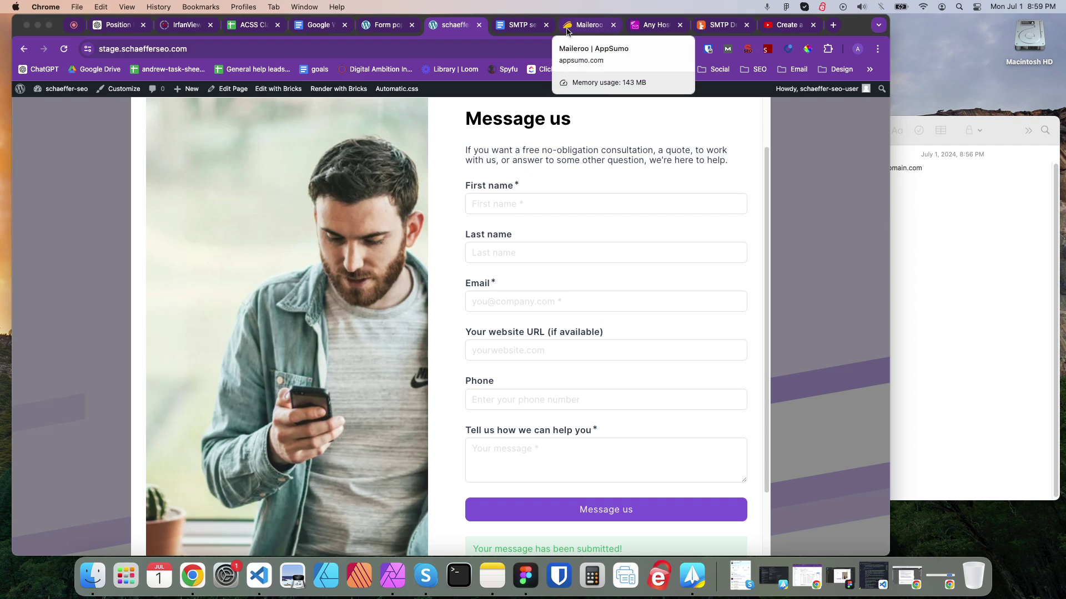
Review the Maileroo offer on AppSumo, marking its product name and price
{"action": "left_click", "coordinate": [567, 31]}
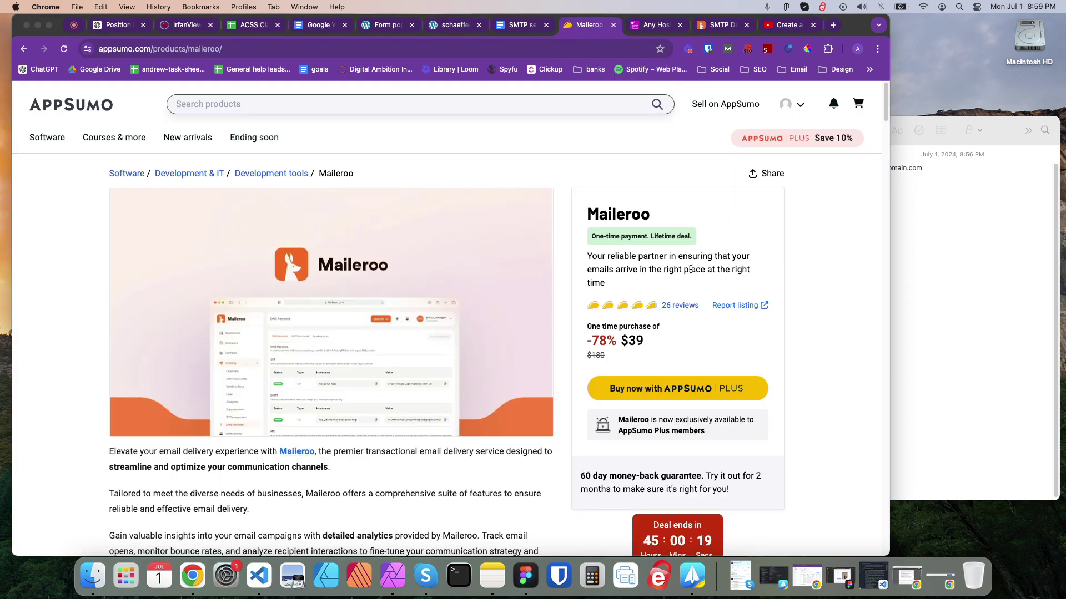
{"action": "left_click_drag", "start_coordinate": [643, 342], "coordinate": [620, 342]}
{"action": "left_click_drag", "start_coordinate": [587, 213], "coordinate": [666, 219]}
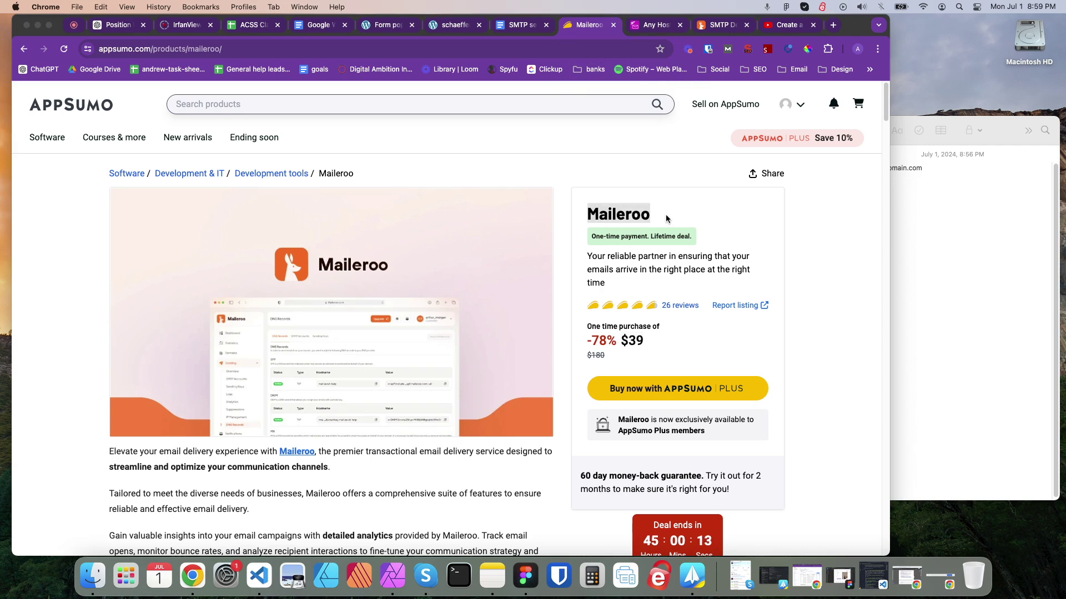
{"action": "scroll", "coordinate": [645, 304], "scroll_direction": "down", "scroll_amount": 2}
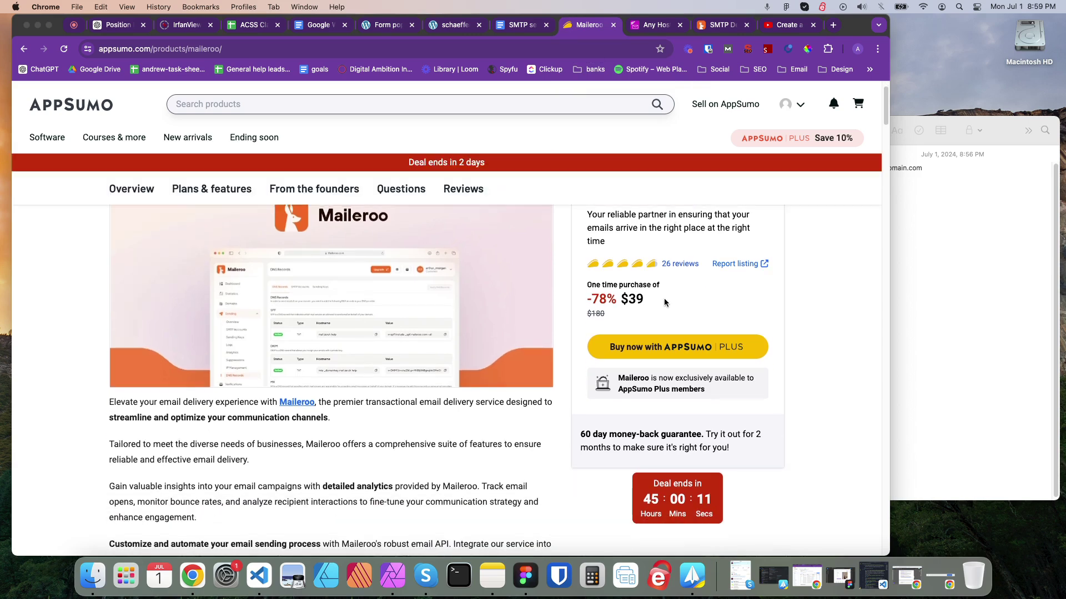
{"action": "scroll", "coordinate": [664, 298], "scroll_direction": "up", "scroll_amount": 2}
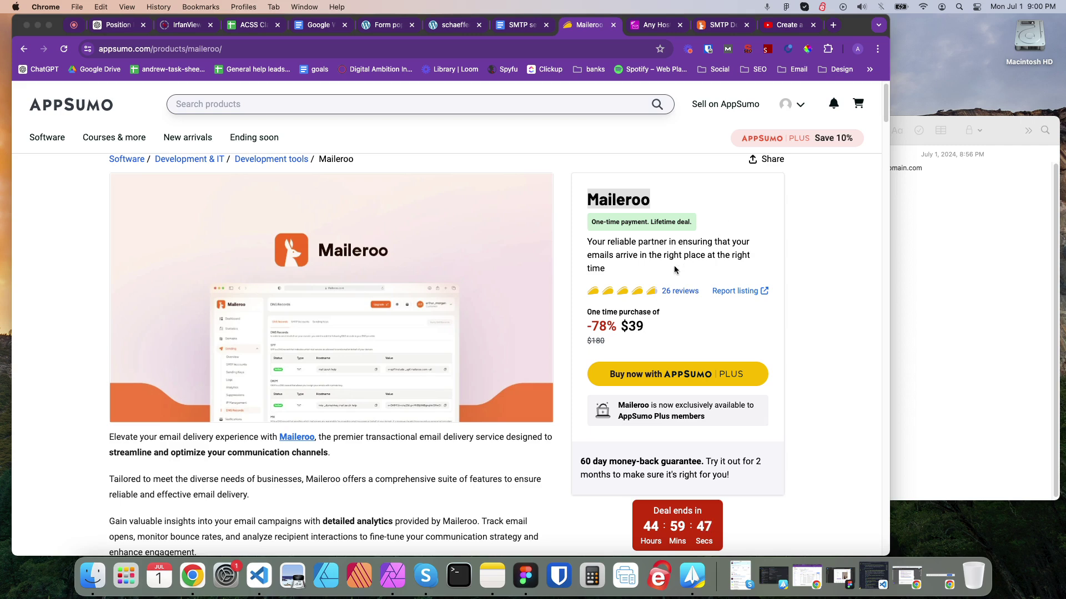
{"action": "double_click", "coordinate": [634, 326]}
{"action": "left_click", "coordinate": [652, 328]}
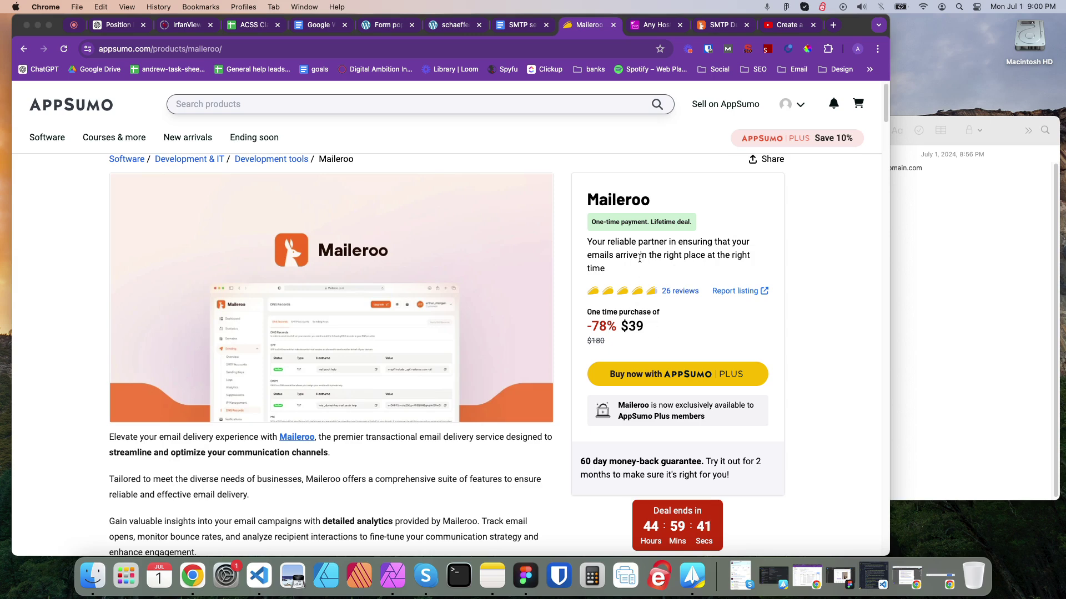
Examine the FluentSMTP documentation on using any host or mailer, comparing it with the Maileroo offer page
{"action": "left_click", "coordinate": [646, 29]}
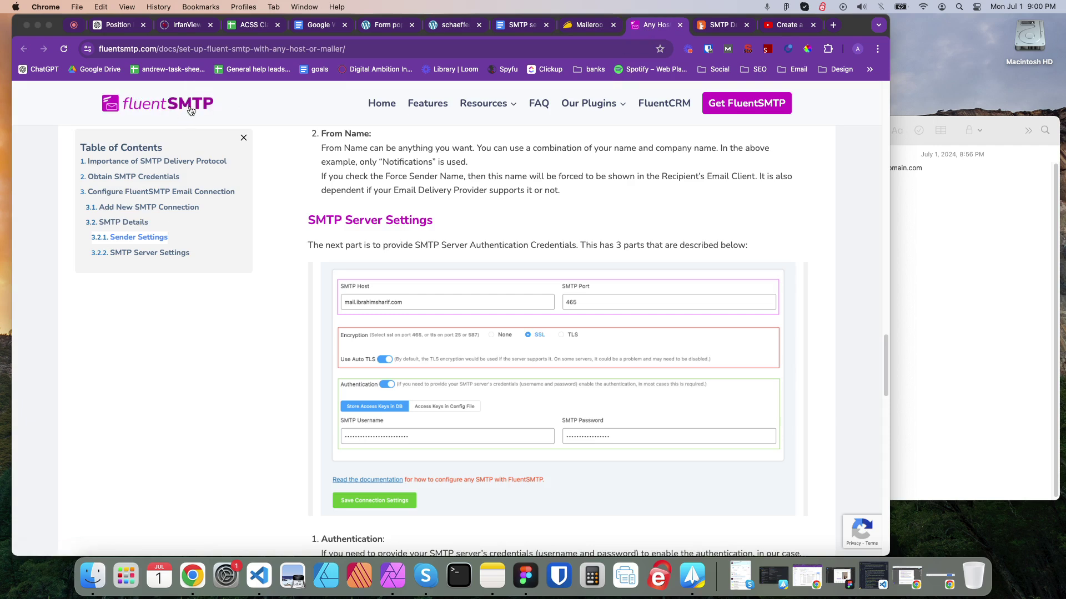
{"action": "left_click", "coordinate": [588, 26]}
{"action": "key", "text": "ctrl+Tab"}
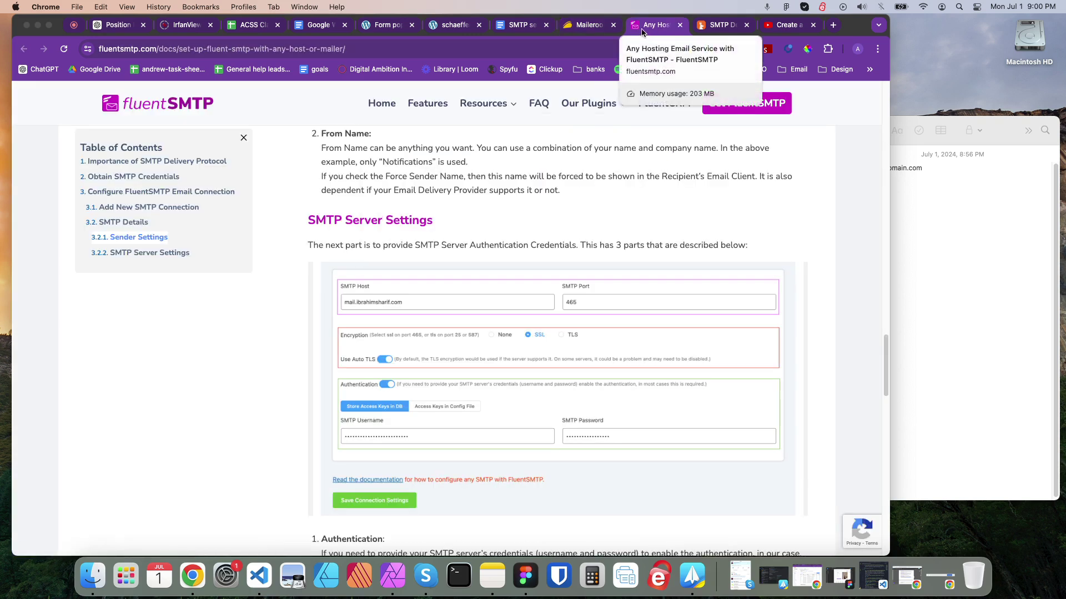
{"action": "left_click", "coordinate": [582, 30]}
{"action": "key", "text": "ctrl+Tab"}
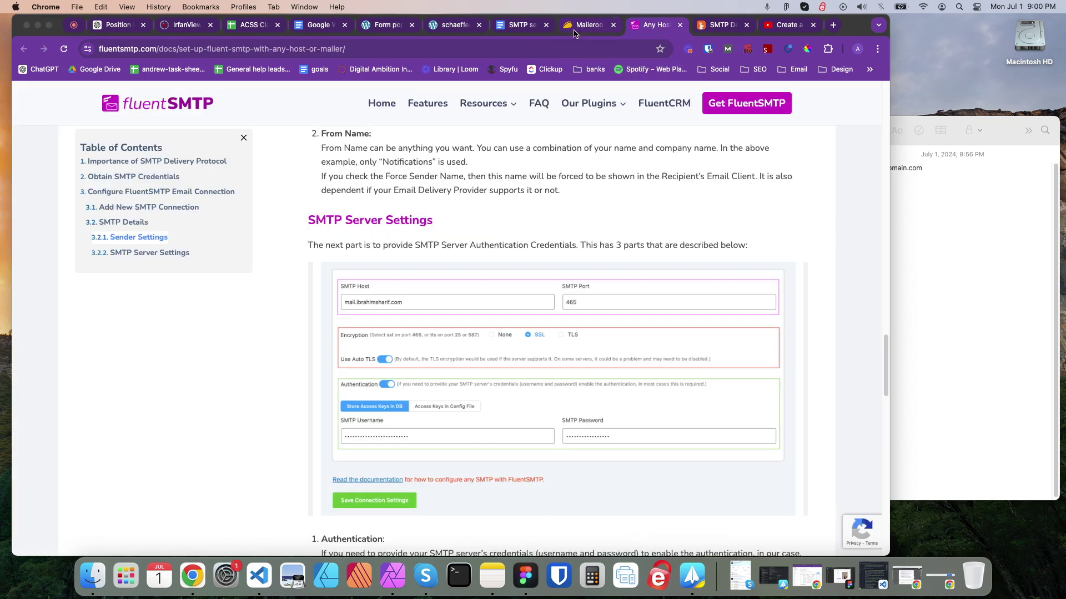
Open the SMTP setup instructions document and mark the website builder and form used for the setup
{"action": "left_click", "coordinate": [516, 26]}
{"action": "scroll", "coordinate": [464, 353], "scroll_direction": "up", "scroll_amount": 15}
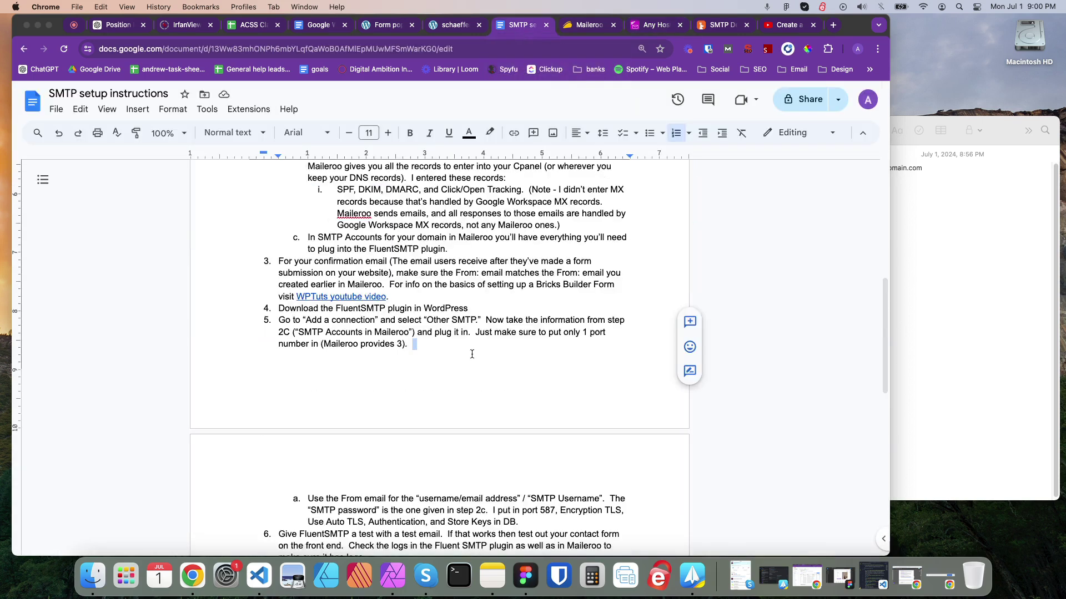
{"action": "scroll", "coordinate": [463, 354], "scroll_direction": "down", "scroll_amount": 3}
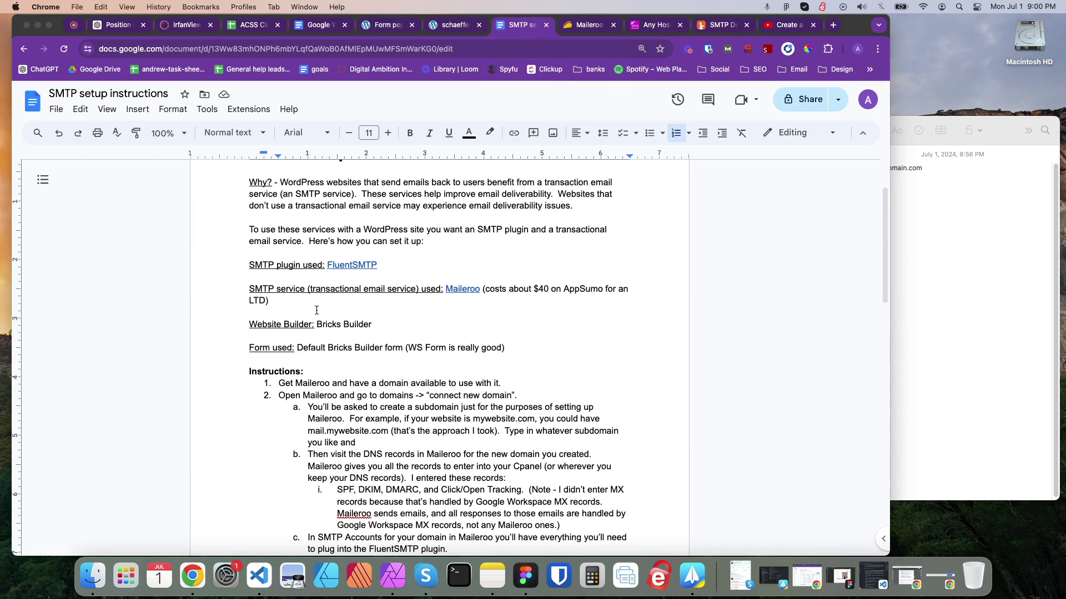
{"action": "left_click_drag", "start_coordinate": [316, 325], "coordinate": [376, 326]}
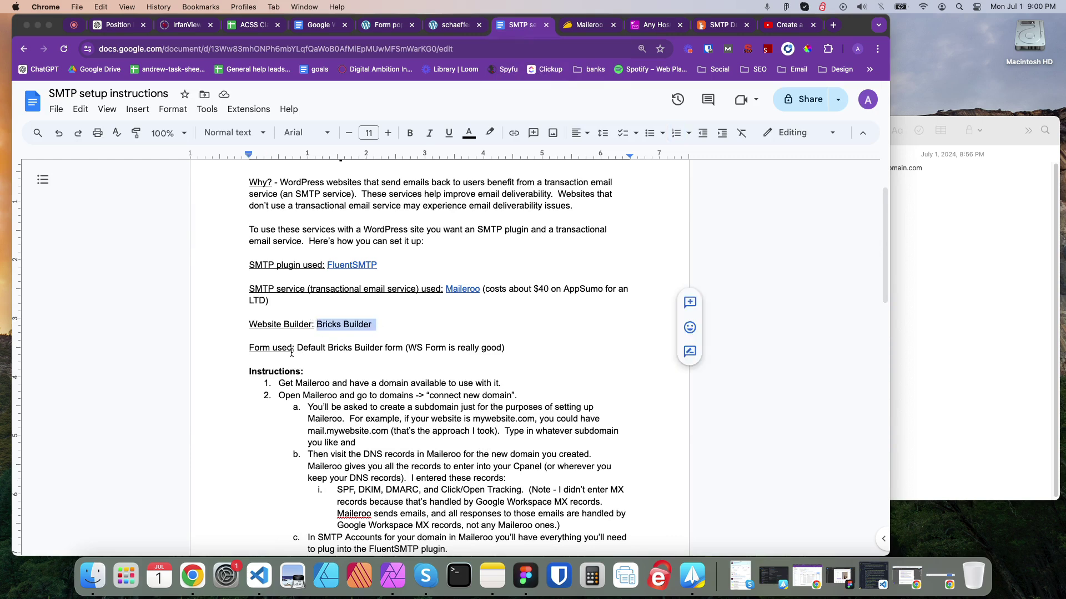
{"action": "left_click_drag", "start_coordinate": [299, 350], "coordinate": [406, 348]}
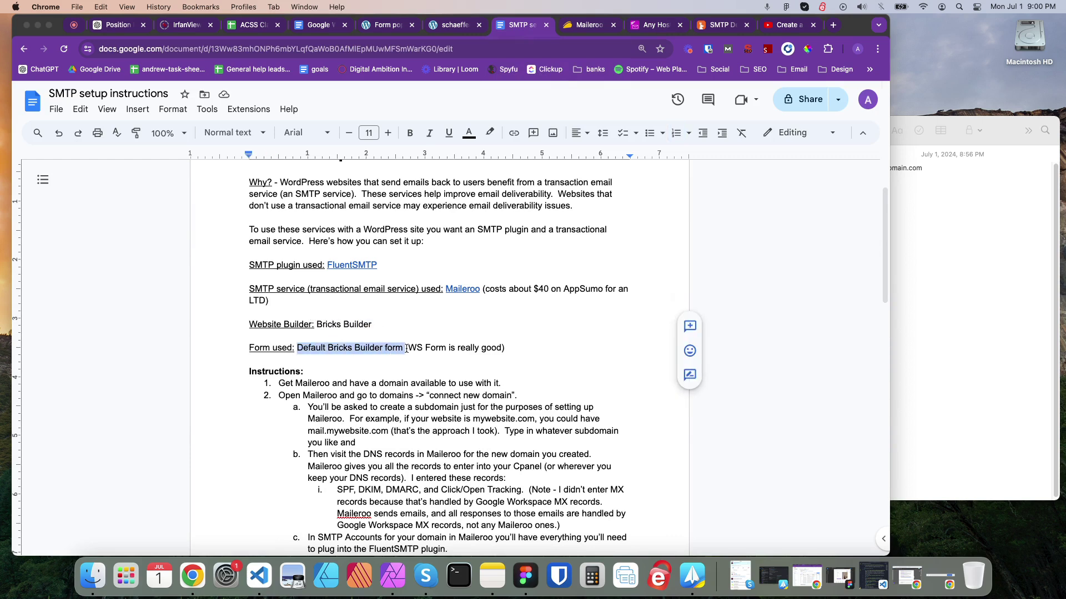
{"action": "scroll", "coordinate": [589, 346], "scroll_direction": "down", "scroll_amount": 3}
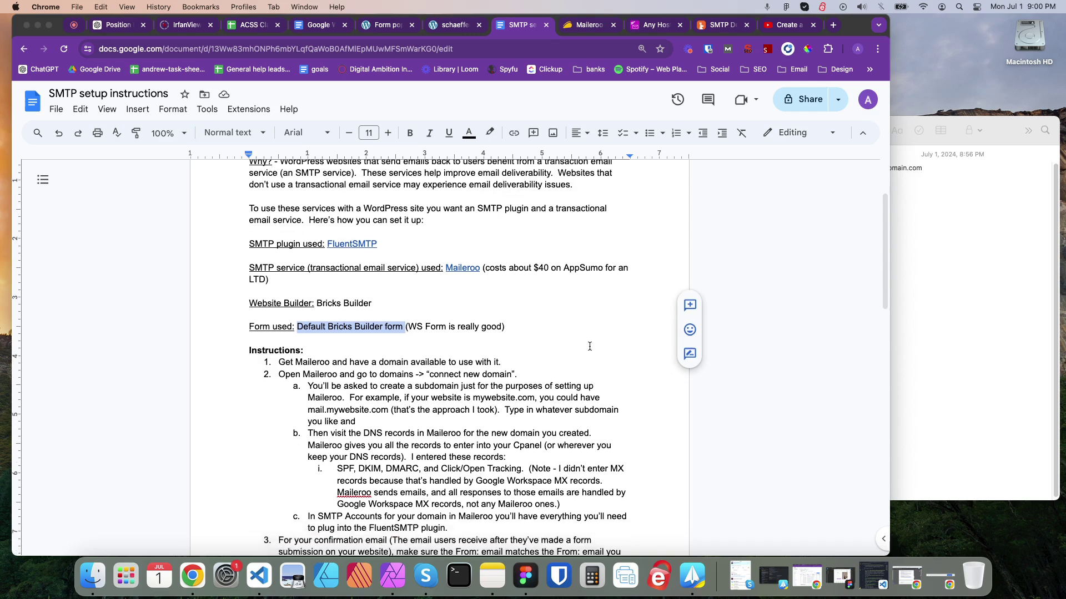
Read the document's setup instructions, preview the WPTuts video link, and open Maileroo's SMTP details documentation
{"action": "scroll", "coordinate": [589, 346], "scroll_direction": "down", "scroll_amount": 4}
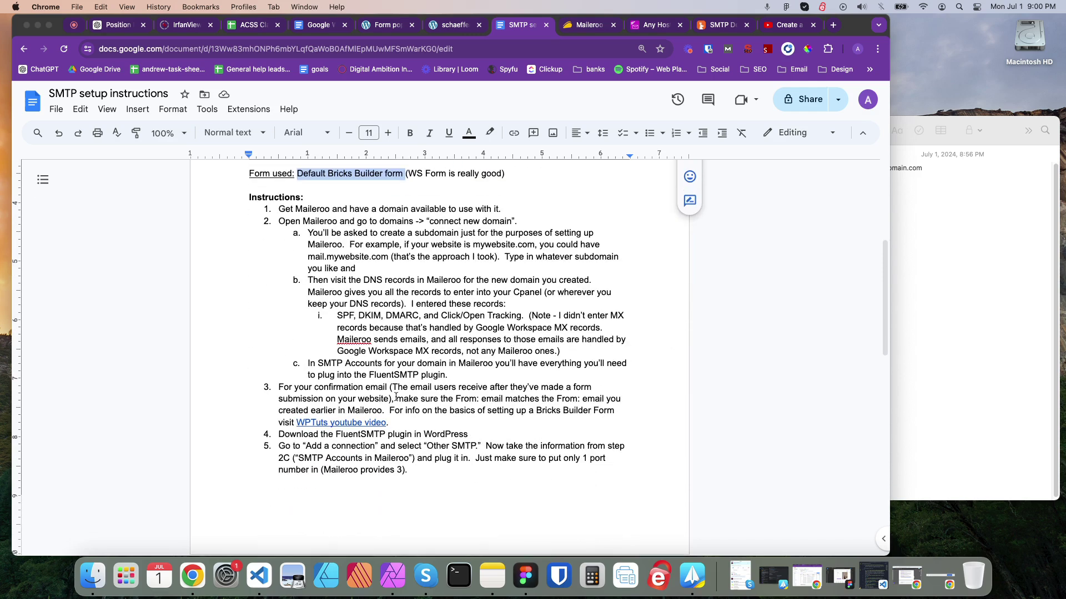
{"action": "left_click", "coordinate": [297, 423]}
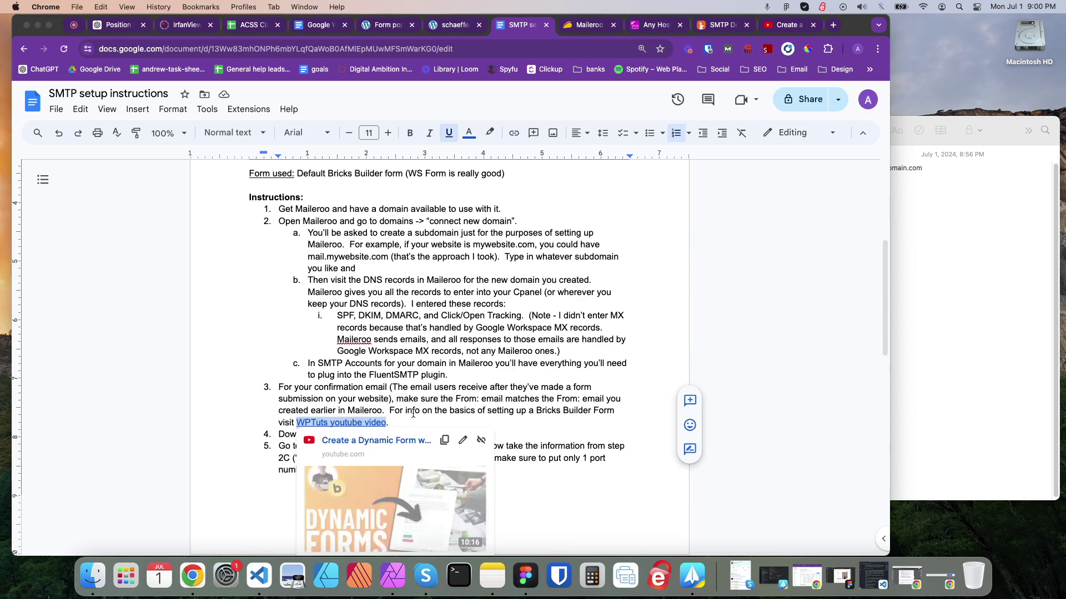
{"action": "left_click", "coordinate": [452, 375]}
{"action": "scroll", "coordinate": [519, 308], "scroll_direction": "up", "scroll_amount": 3}
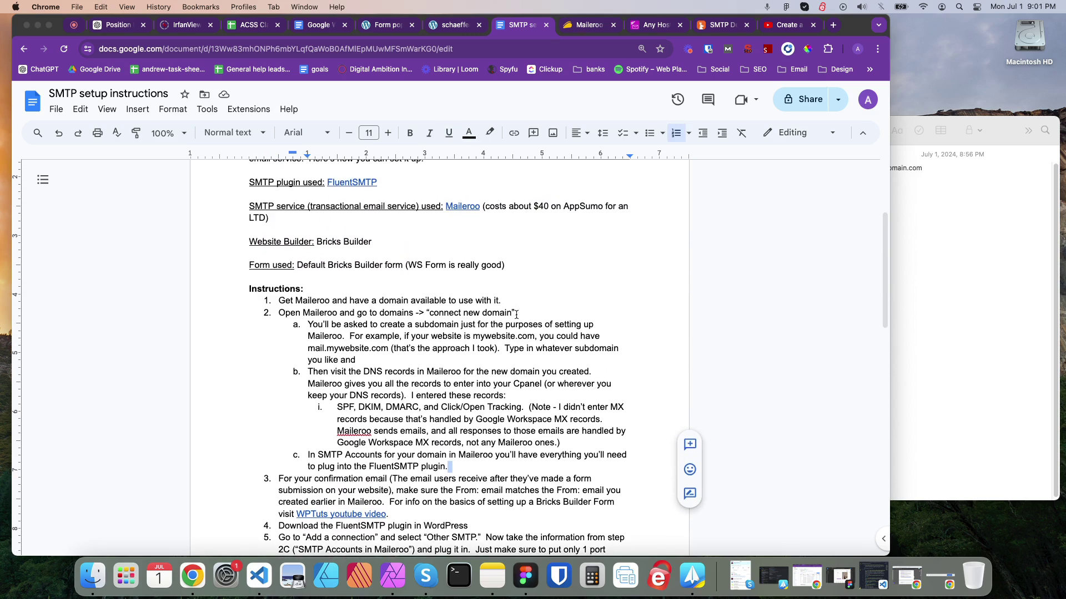
{"action": "scroll", "coordinate": [516, 315], "scroll_direction": "down", "scroll_amount": 3}
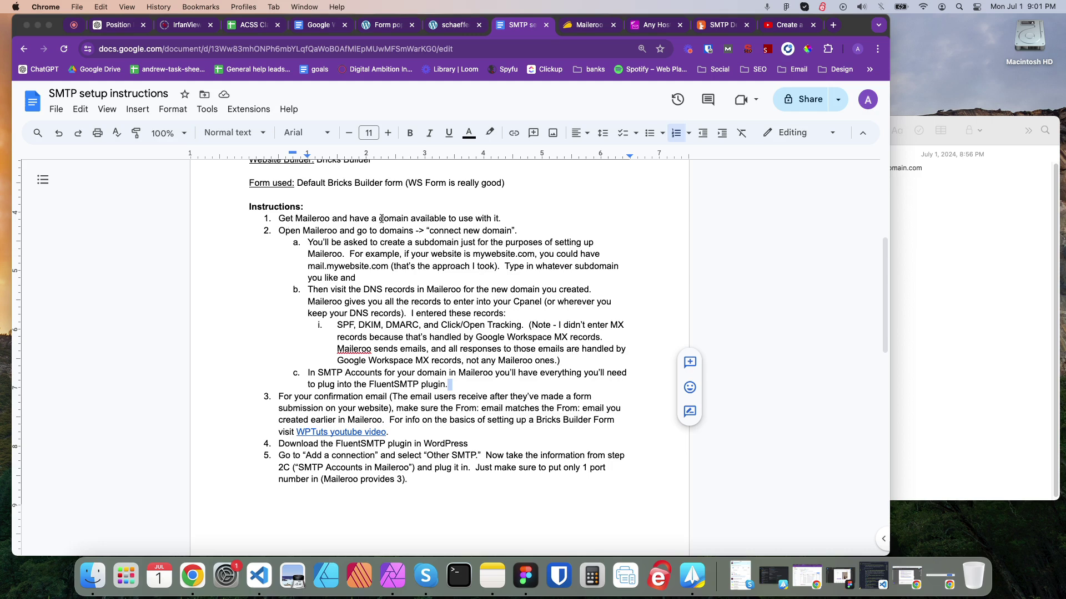
{"action": "left_click_drag", "start_coordinate": [379, 218], "coordinate": [411, 223]}
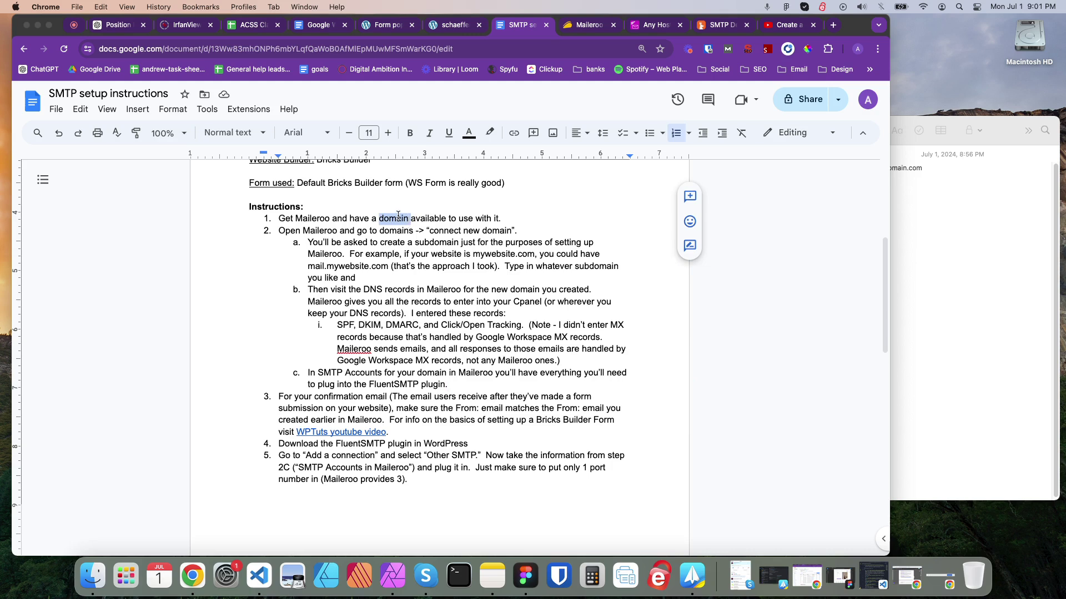
{"action": "left_click", "coordinate": [338, 232]}
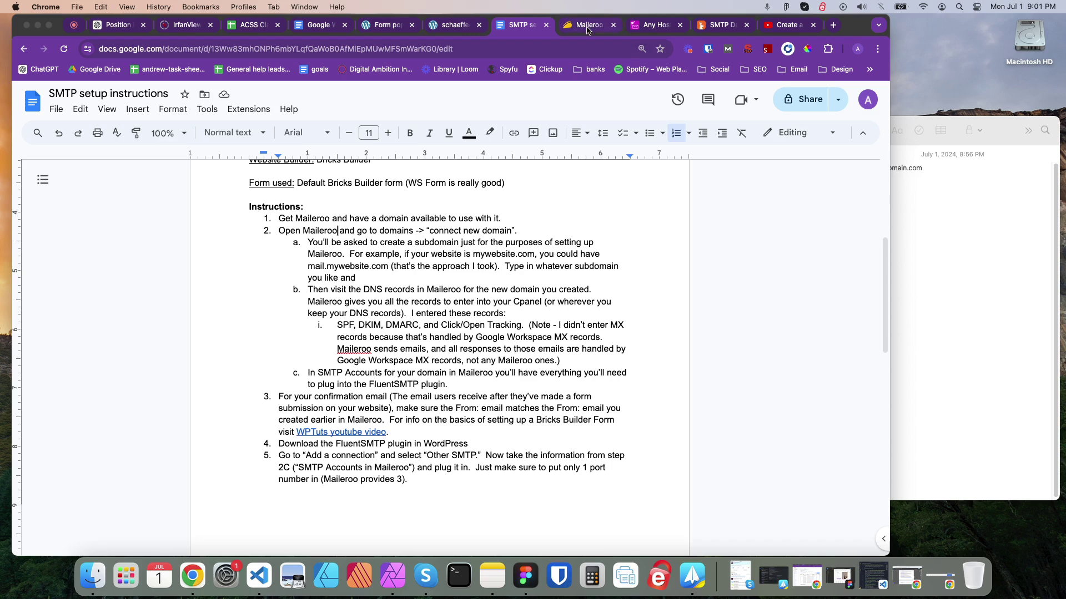
{"action": "left_click", "coordinate": [720, 25]}
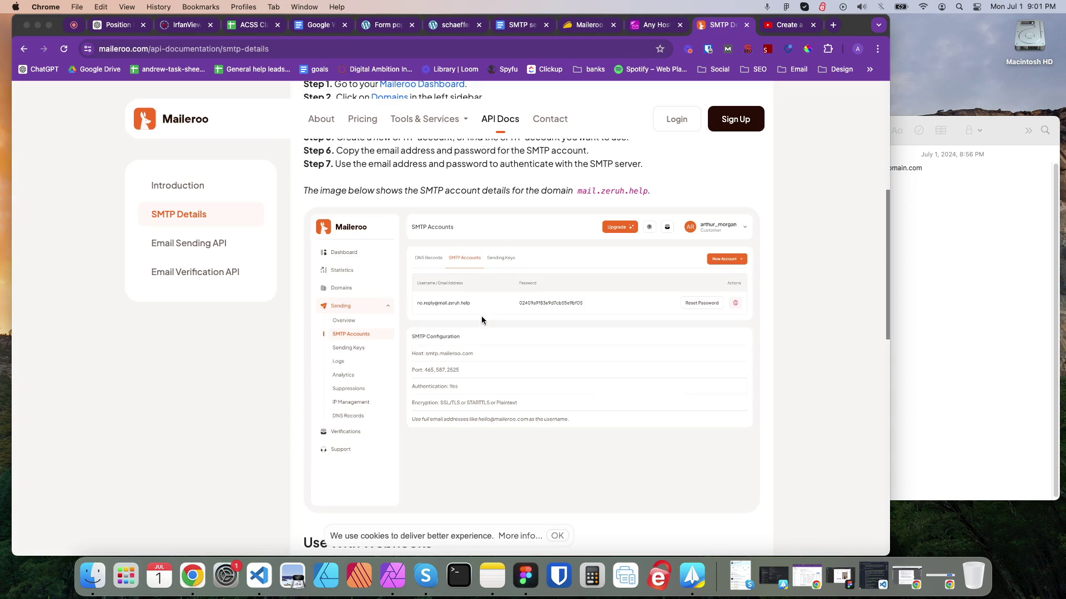
In the Notes app, write mydomain.com on a new line and try the prefix "email." in front of it
{"action": "left_click", "coordinate": [960, 250]}
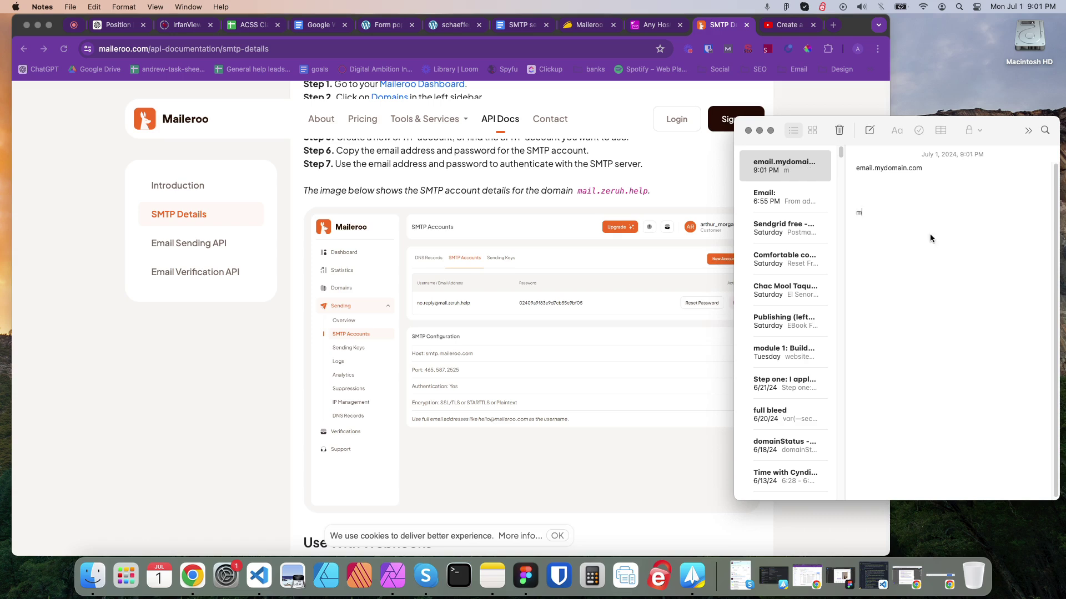
{"action": "type", "text": "mydomain.com"}
{"action": "left_click", "coordinate": [857, 214]}
{"action": "type", "text": "email."}
{"action": "key", "text": "BackSpace"}
{"action": "key", "text": "BackSpace"}
{"action": "key", "text": "BackSpace"}
{"action": "key", "text": "BackSpace"}
{"action": "key", "text": "BackSpace"}
{"action": "key", "text": "BackSpace"}
Try the prefix "mail." in front of mydomain.com, and delete that whole example line from the note
{"action": "type", "text": "mail."}
{"action": "key", "text": "BackSpace"}
{"action": "key", "text": "BackSpace"}
{"action": "key", "text": "BackSpace"}
{"action": "key", "text": "BackSpace"}
{"action": "key", "text": "BackSpace"}
{"action": "left_click_drag", "start_coordinate": [949, 216], "coordinate": [847, 195]}
{"action": "key", "text": "BackSpace"}
Return to the SMTP setup instructions and mark the SPF, DKIM, DMARC, and Click/Open Tracking records
{"action": "left_click", "coordinate": [510, 29]}
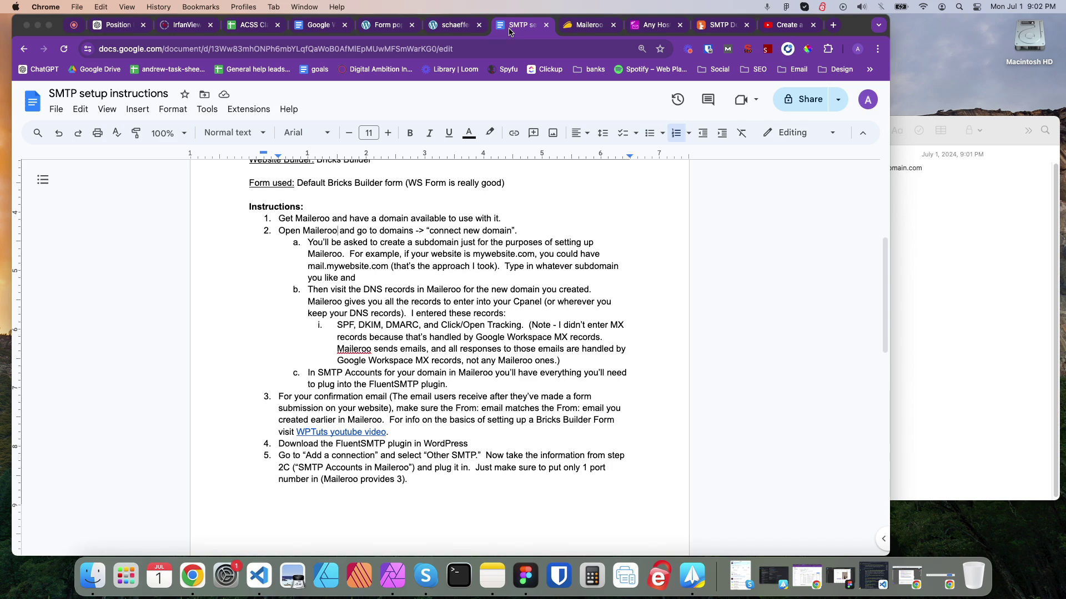
{"action": "left_click_drag", "start_coordinate": [337, 326], "coordinate": [523, 326]}
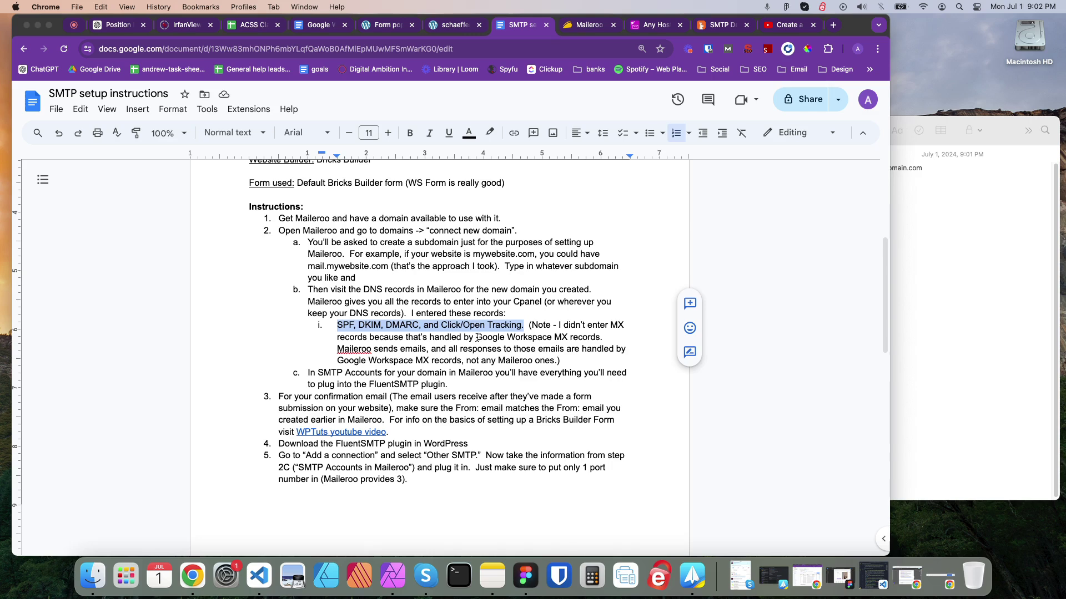
In the Notes app, add mydomain.com below email.mydomain.com and highlight each domain in turn
{"action": "left_click", "coordinate": [916, 218]}
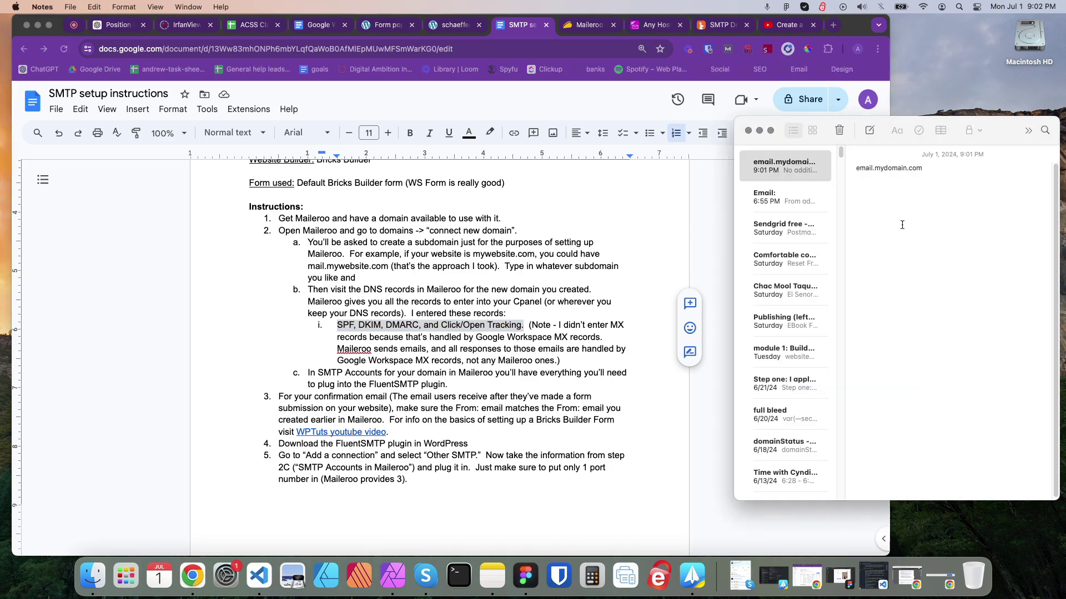
{"action": "key", "text": "Return"}
{"action": "key", "text": "Return"}
{"action": "type", "text": "mydomain.com"}
{"action": "left_click_drag", "start_coordinate": [907, 195], "coordinate": [930, 170]}
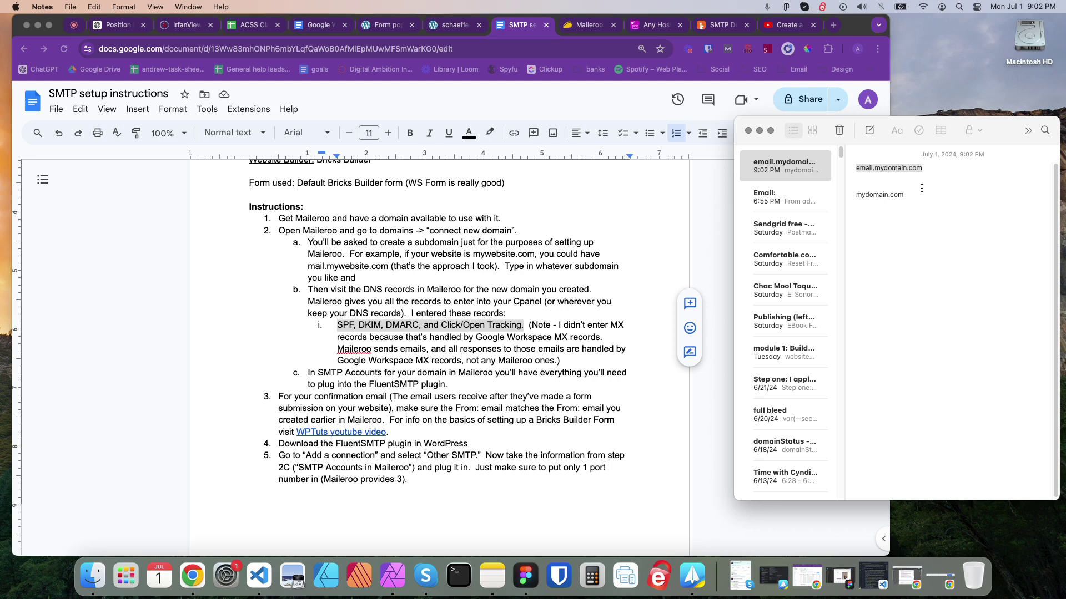
{"action": "left_click_drag", "start_coordinate": [909, 195], "coordinate": [853, 195]}
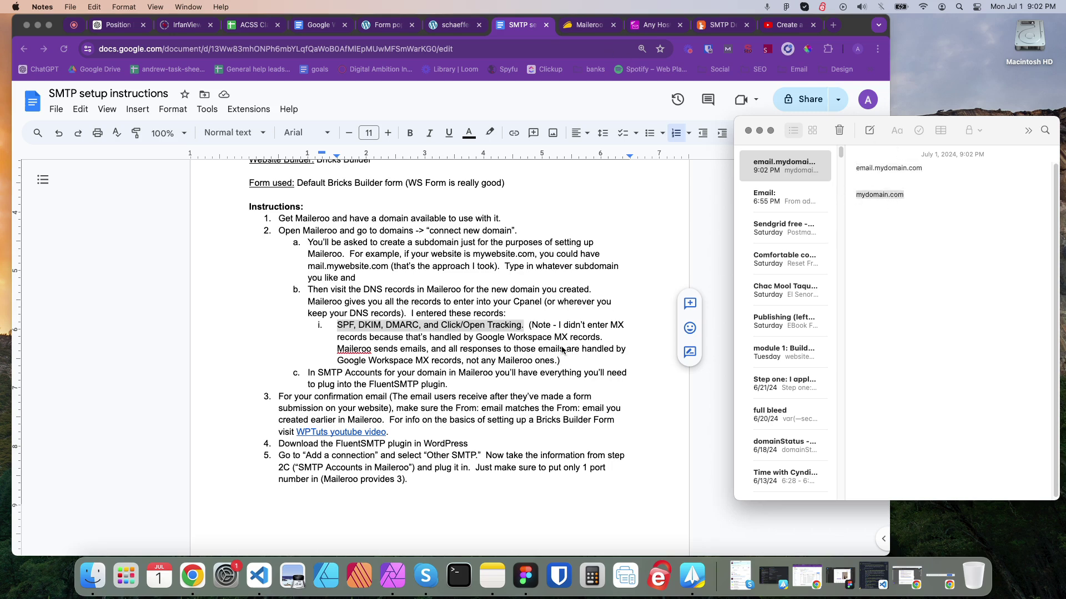
Check the SMTP Accounts instruction in the document, and compare email.mydomain.com with mydomain.com in the note
{"action": "left_click", "coordinate": [553, 348]}
{"action": "scroll", "coordinate": [552, 348], "scroll_direction": "down", "scroll_amount": 1}
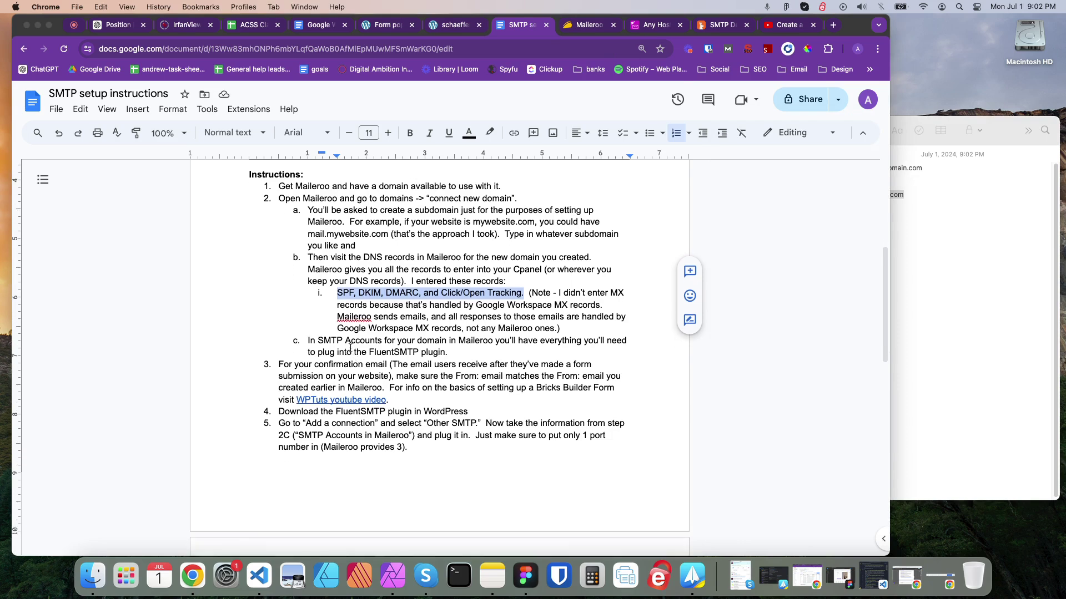
{"action": "left_click", "coordinate": [965, 191]}
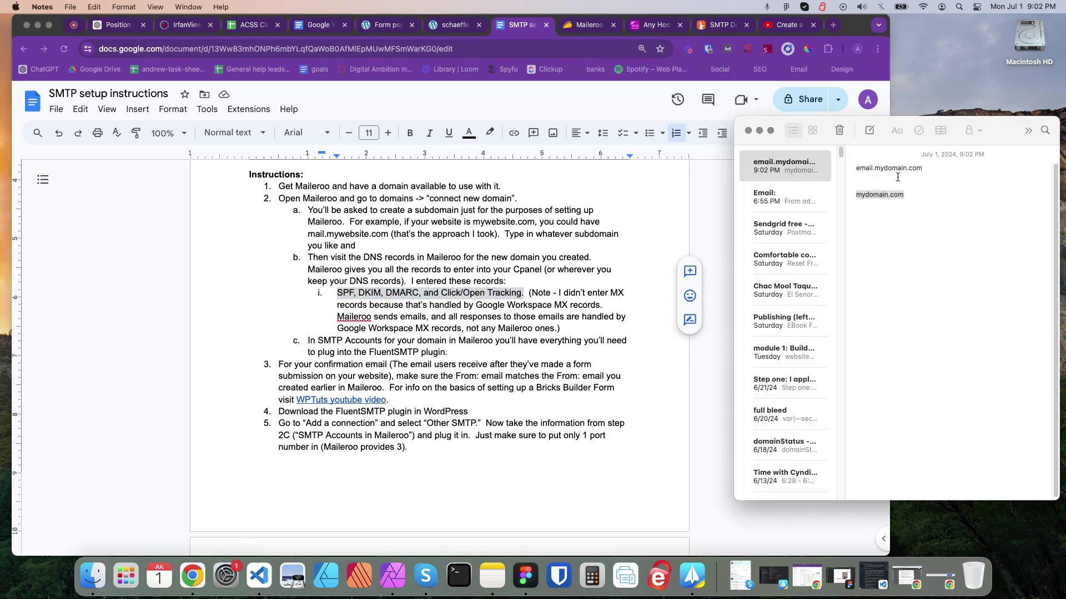
{"action": "left_click_drag", "start_coordinate": [856, 168], "coordinate": [928, 170]}
{"action": "left_click", "coordinate": [910, 196]}
Try smtp as the subdomain prefix in the note's first line, and change it back to email
{"action": "left_click_drag", "start_coordinate": [858, 168], "coordinate": [874, 172]}
{"action": "type", "text": "smtp"}
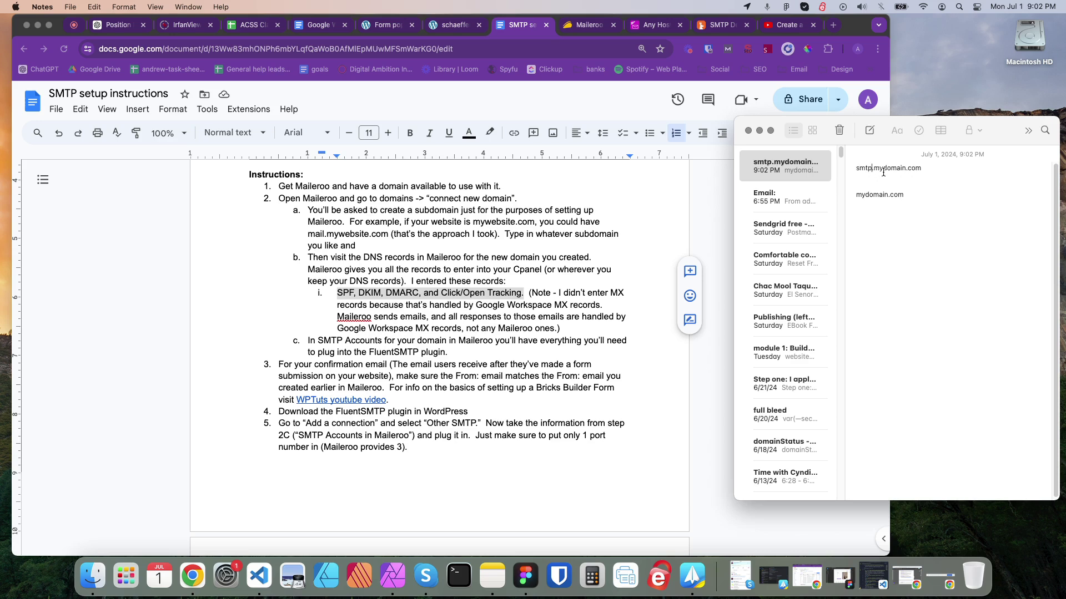
{"action": "key", "text": "BackSpace"}
{"action": "key", "text": "BackSpace"}
{"action": "key", "text": "BackSpace"}
{"action": "key", "text": "BackSpace"}
{"action": "type", "text": "email"}
Insert two more line breaks after email.mydomain.com in the note
{"action": "left_click", "coordinate": [930, 168]}
{"action": "key", "text": "Return"}
{"action": "key", "text": "Return"}
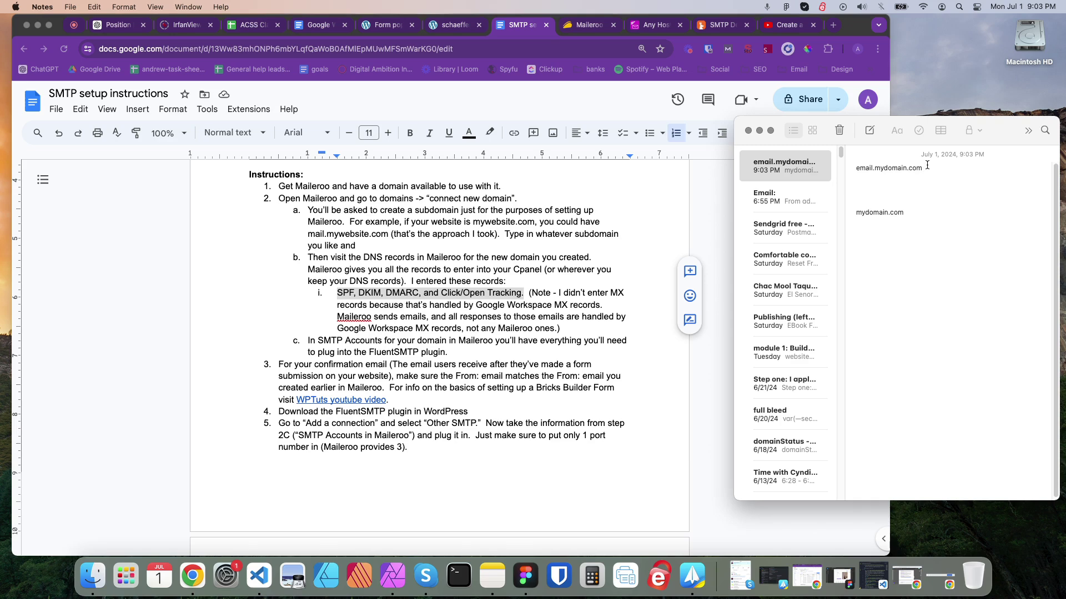
{"action": "left_click_drag", "start_coordinate": [928, 168], "coordinate": [844, 170]}
{"action": "left_click", "coordinate": [853, 168]}
{"action": "type", "text": "From:"}
{"action": "key", "text": "BackSpace"}
{"action": "key", "text": "BackSpace"}
{"action": "key", "text": "BackSpace"}
{"action": "key", "text": "BackSpace"}
{"action": "key", "text": "BackSpace"}
{"action": "key", "text": "BackSpace"}
Turn email.mydomain.com in the note into a sender address, trying the mailbox names contact and info before settling on help
{"action": "type", "text": "contact@"}
{"action": "key", "text": "BackSpace"}
{"action": "key", "text": "BackSpace"}
{"action": "key", "text": "BackSpace"}
{"action": "key", "text": "BackSpace"}
{"action": "key", "text": "BackSpace"}
{"action": "key", "text": "BackSpace"}
{"action": "key", "text": "BackSpace"}
{"action": "type", "text": "info"}
{"action": "key", "text": "BackSpace"}
{"action": "key", "text": "BackSpace"}
{"action": "key", "text": "BackSpace"}
{"action": "key", "text": "BackSpace"}
{"action": "type", "text": "help"}
Delete the mydomain.com line and its spacing from below the sender address in the note
{"action": "left_click", "coordinate": [876, 205]}
{"action": "left_click_drag", "start_coordinate": [914, 212], "coordinate": [852, 189]}
{"action": "key", "text": "BackSpace"}
Highlight "In SMTP Accounts" in step 2c of the setup document, and view the SMTP account details in the Maileroo documentation
{"action": "left_click", "coordinate": [402, 351]}
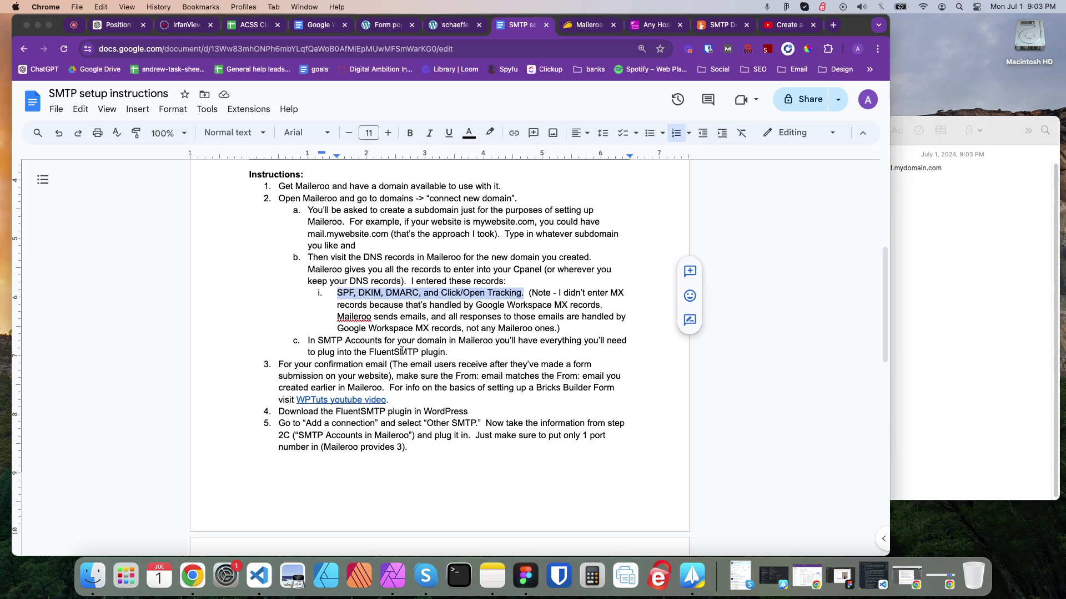
{"action": "left_click_drag", "start_coordinate": [308, 341], "coordinate": [384, 341]}
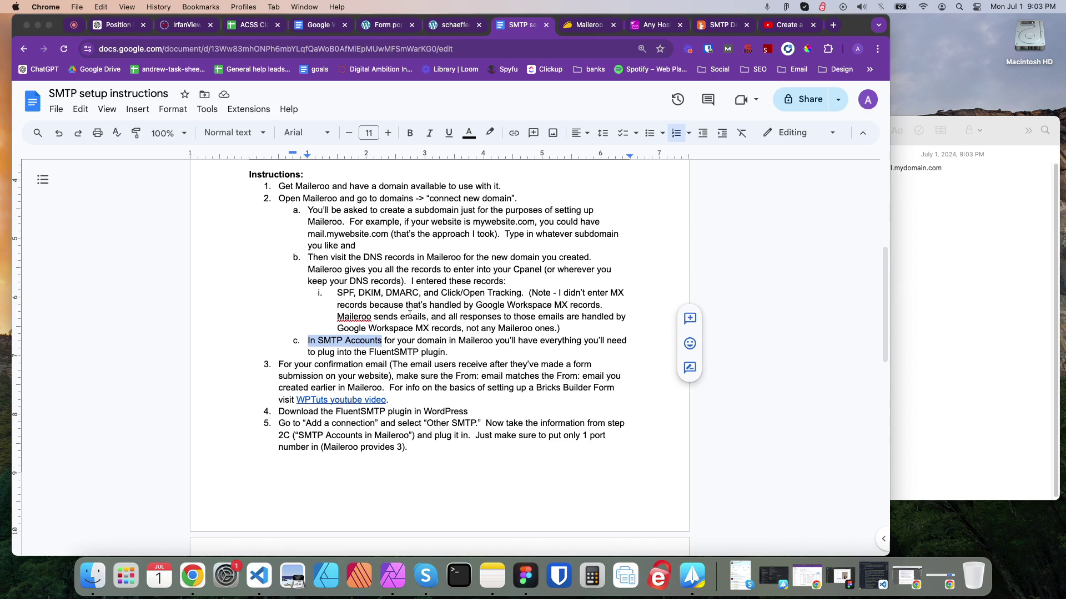
{"action": "left_click", "coordinate": [584, 25]}
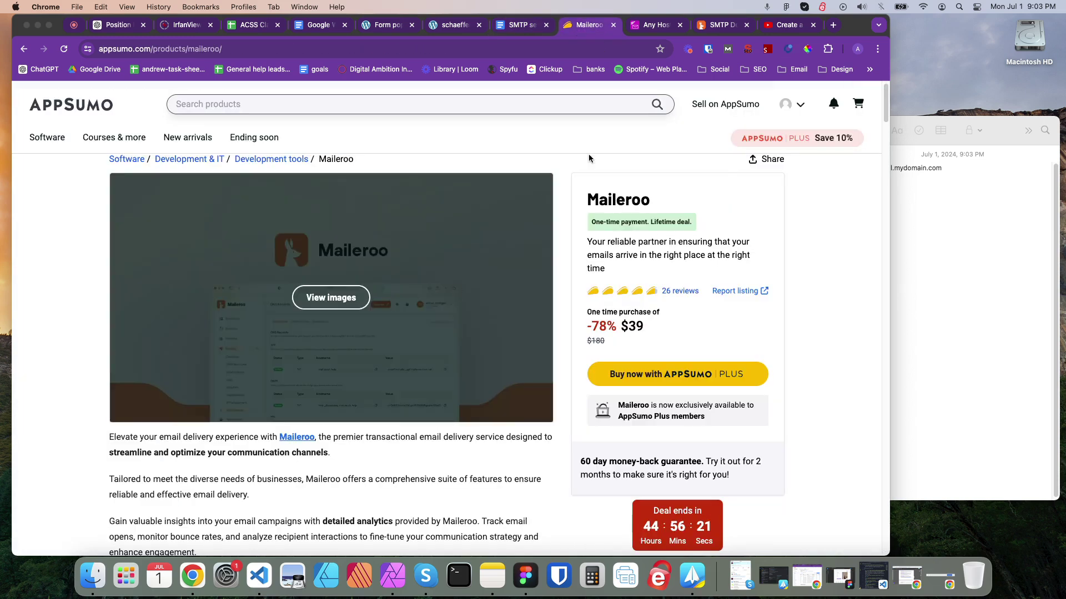
{"action": "left_click", "coordinate": [717, 25]}
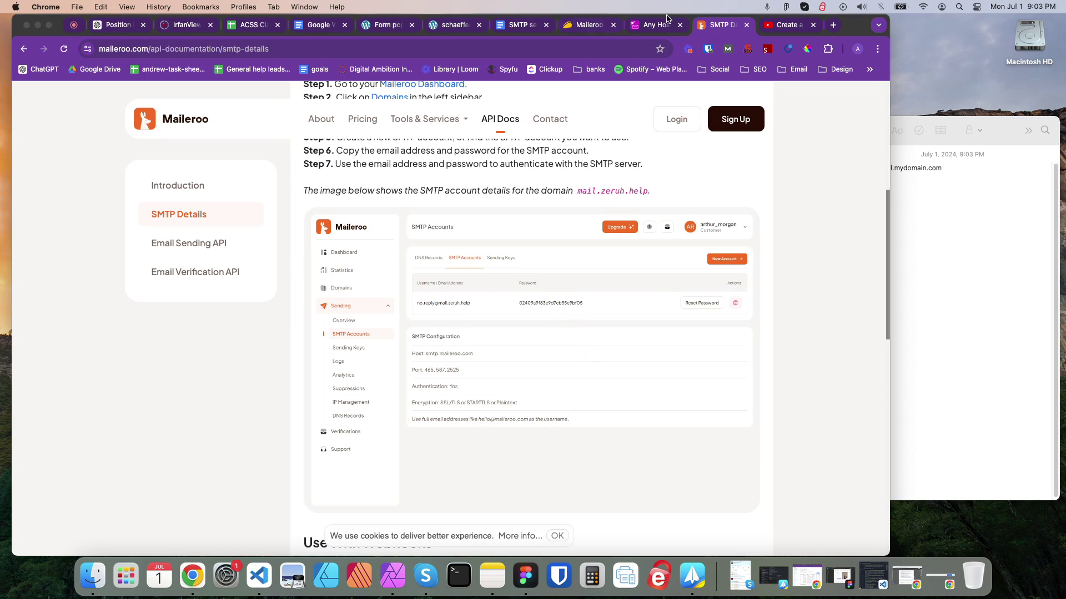
Compare the From Email field under Sender Settings in the FluentSMTP documentation with the sender address in the note
{"action": "left_click", "coordinate": [652, 29]}
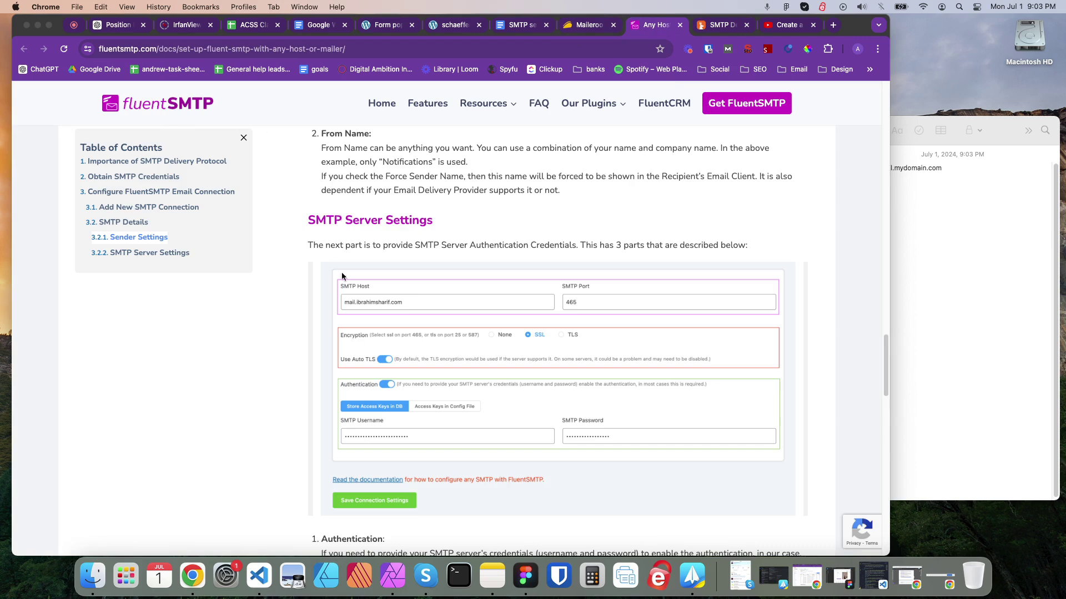
{"action": "scroll", "coordinate": [397, 314], "scroll_direction": "up", "scroll_amount": 3}
{"action": "scroll", "coordinate": [398, 314], "scroll_direction": "up", "scroll_amount": 2}
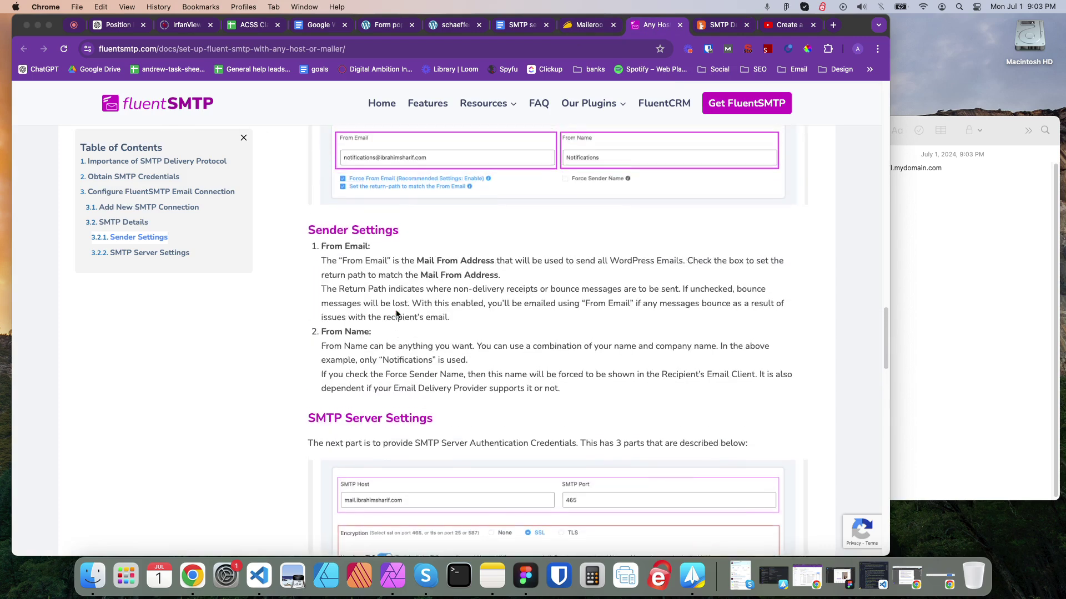
{"action": "left_click", "coordinate": [937, 231]}
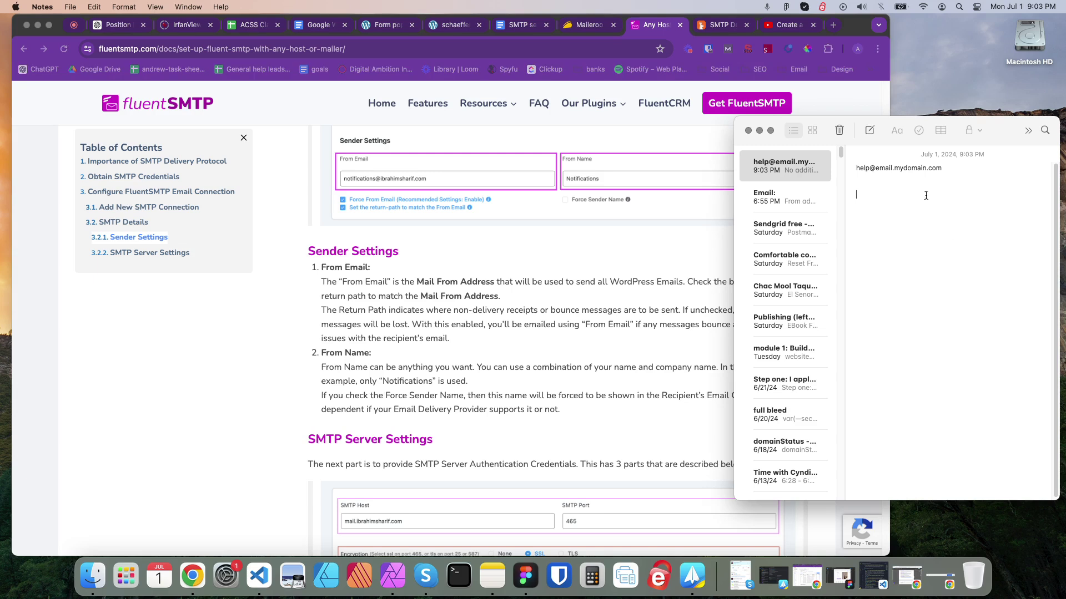
{"action": "triple_click", "coordinate": [965, 173]}
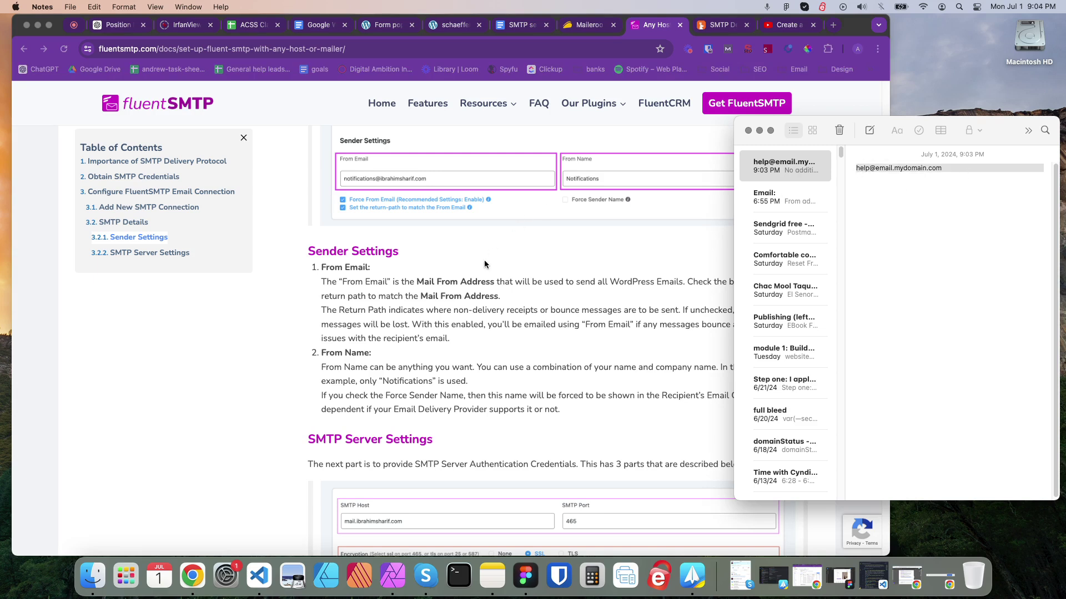
{"action": "left_click", "coordinate": [503, 264]}
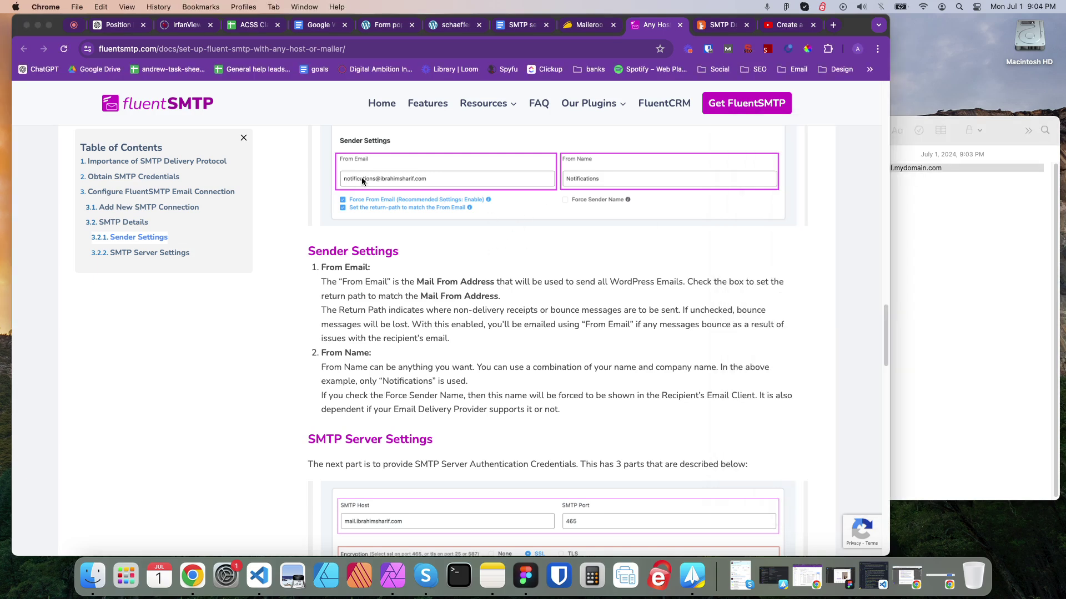
Compare the SMTP Server Settings in the FluentSMTP documentation with the SMTP configuration and account credentials shown in the Maileroo documentation
{"action": "scroll", "coordinate": [469, 332], "scroll_direction": "down", "scroll_amount": 4}
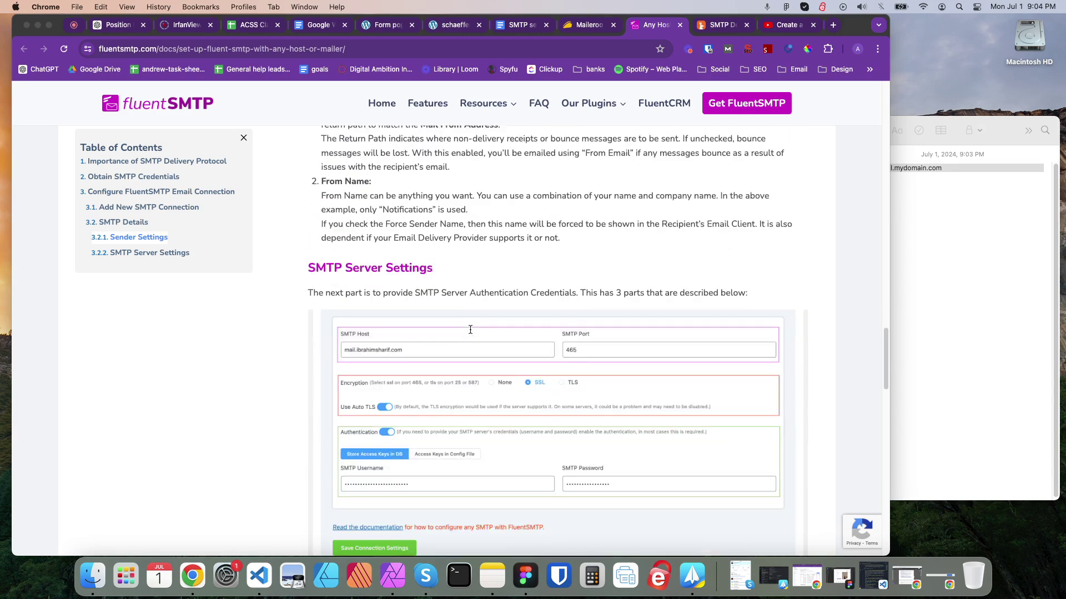
{"action": "left_click", "coordinate": [719, 25]}
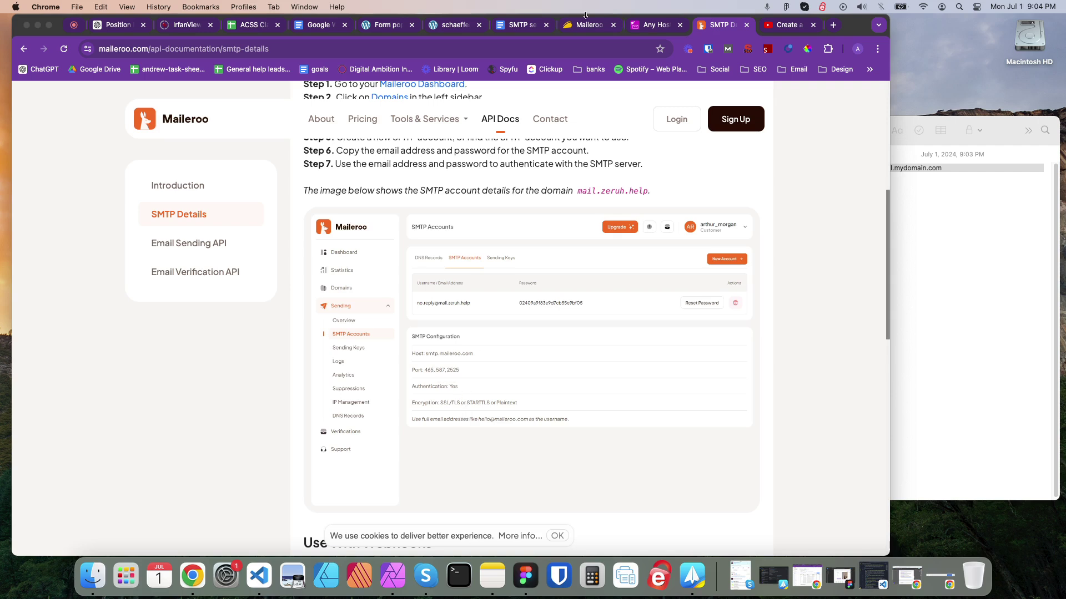
{"action": "left_click", "coordinate": [657, 30]}
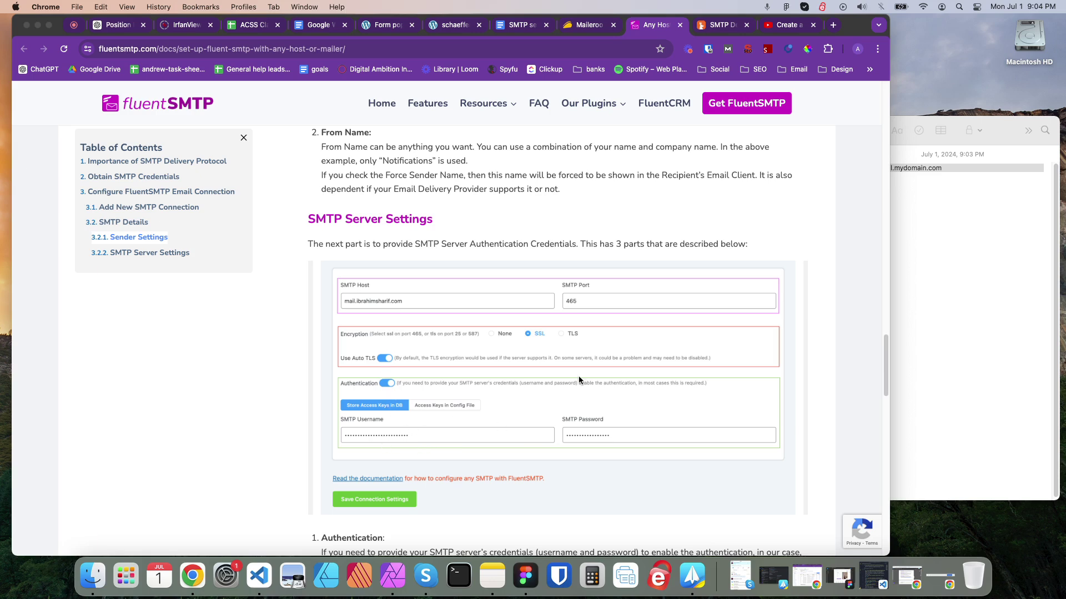
{"action": "left_click", "coordinate": [721, 29]}
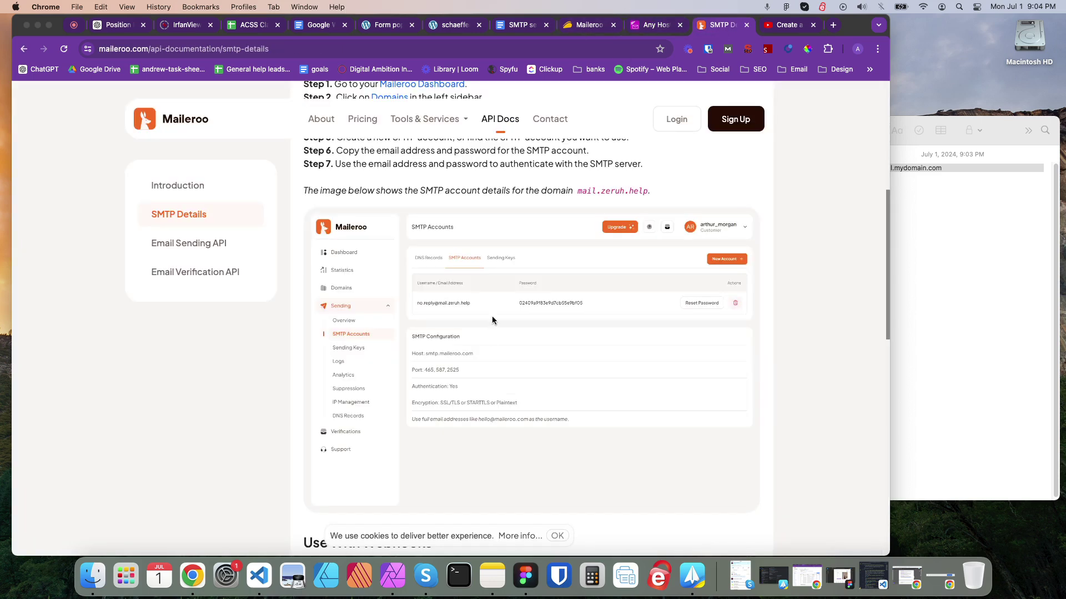
{"action": "left_click", "coordinate": [664, 28]}
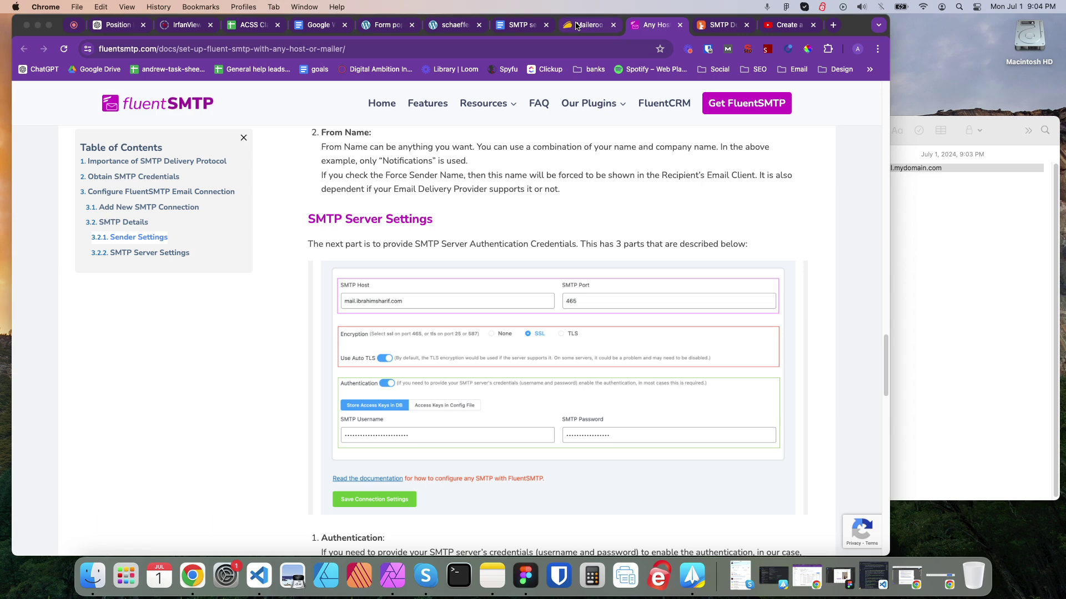
{"action": "left_click", "coordinate": [715, 29]}
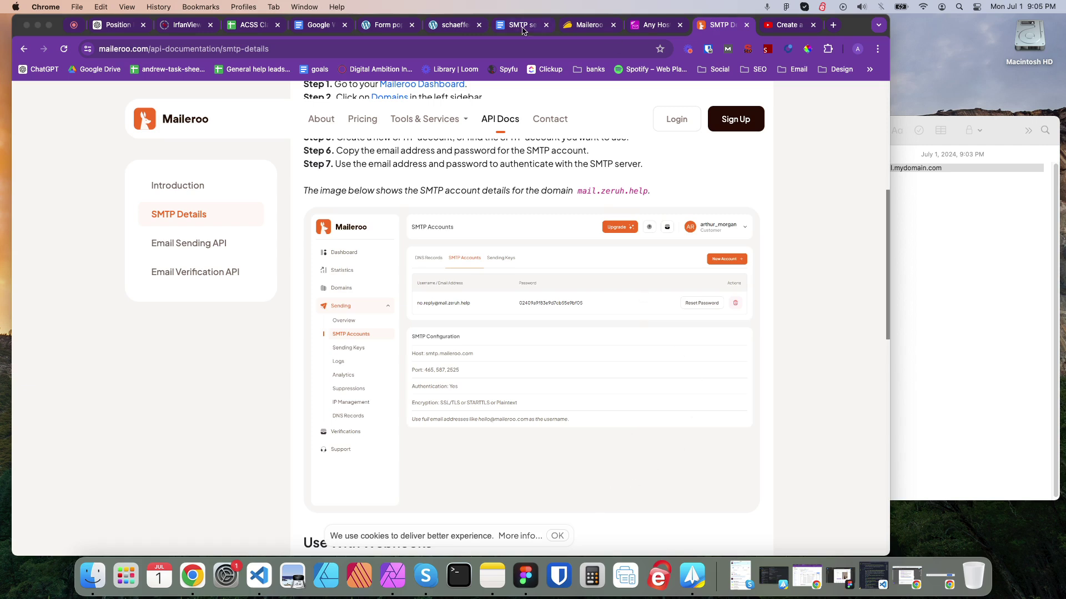
Review step 7 of the SMTP setup instructions document, highlighting "Maileroo" and "100 test emails"
{"action": "left_click", "coordinate": [503, 25]}
{"action": "scroll", "coordinate": [436, 454], "scroll_direction": "down", "scroll_amount": 5}
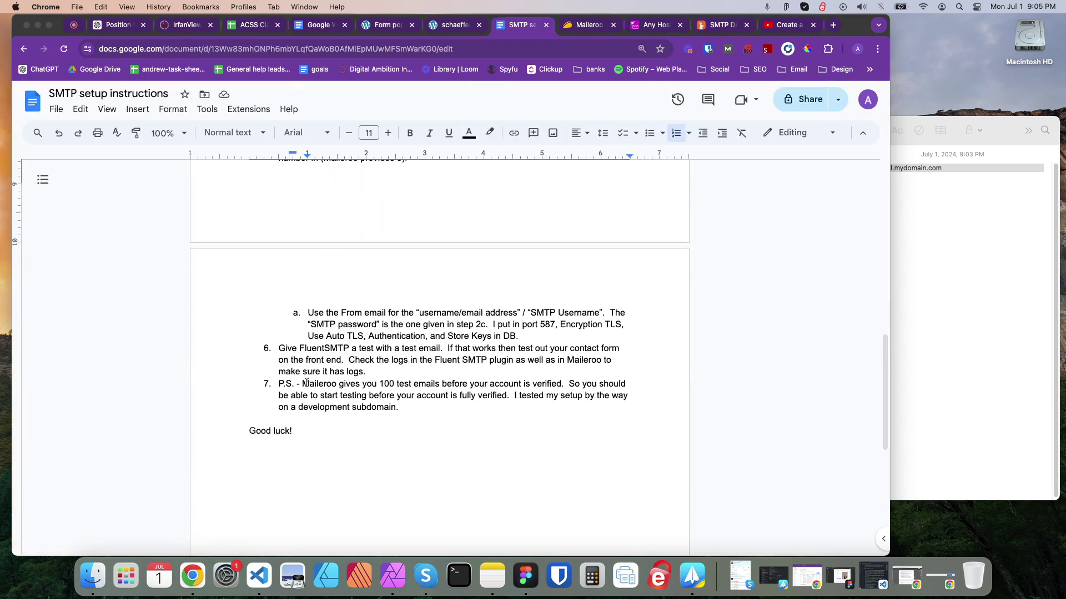
{"action": "left_click_drag", "start_coordinate": [302, 384], "coordinate": [337, 385]}
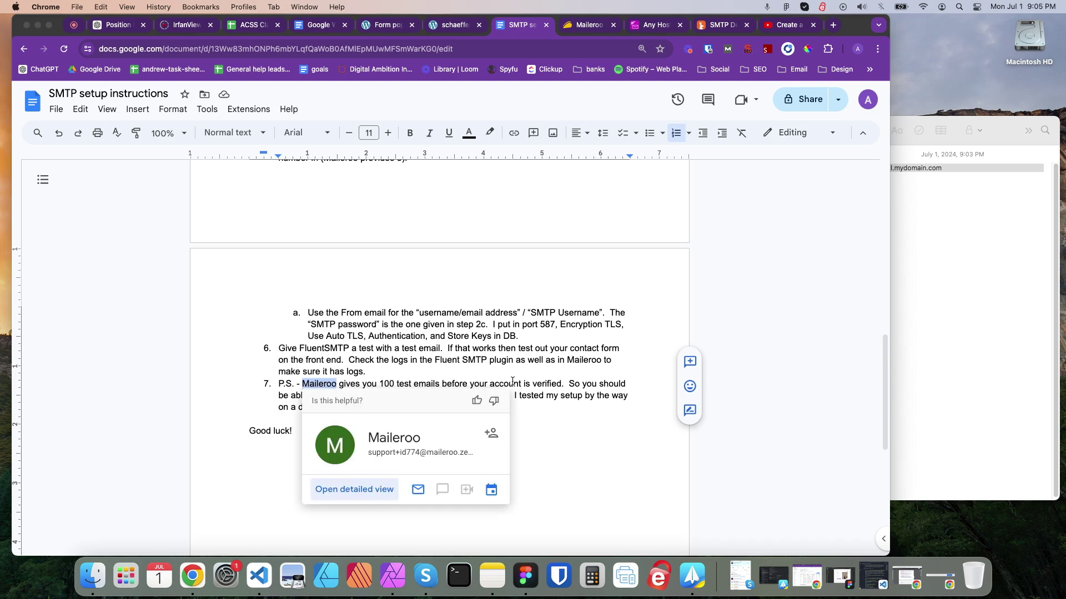
{"action": "left_click", "coordinate": [559, 385]}
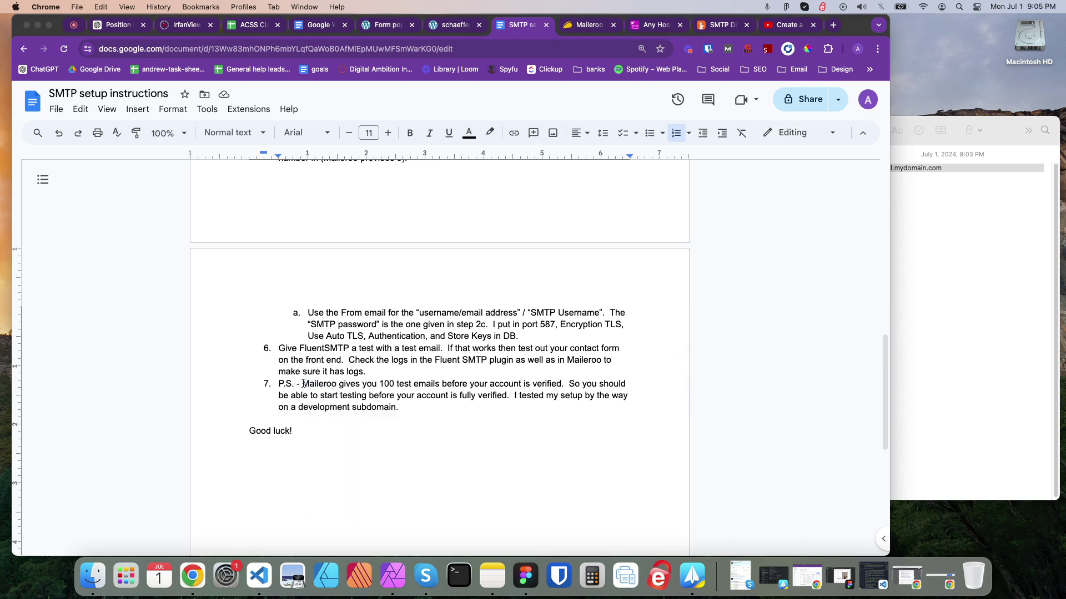
{"action": "left_click_drag", "start_coordinate": [302, 384], "coordinate": [335, 383]}
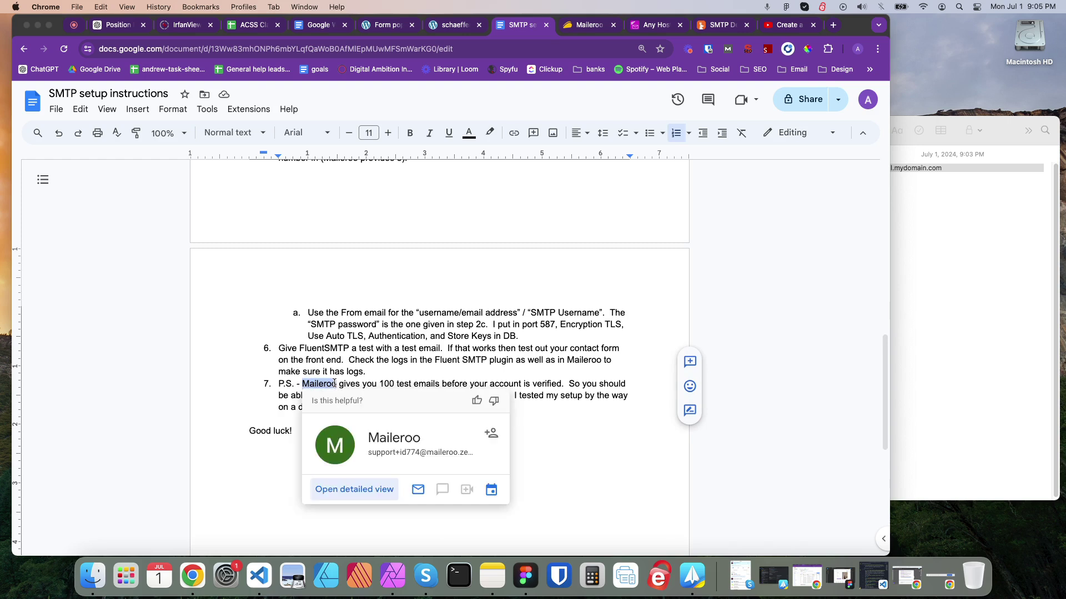
{"action": "left_click", "coordinate": [436, 383]}
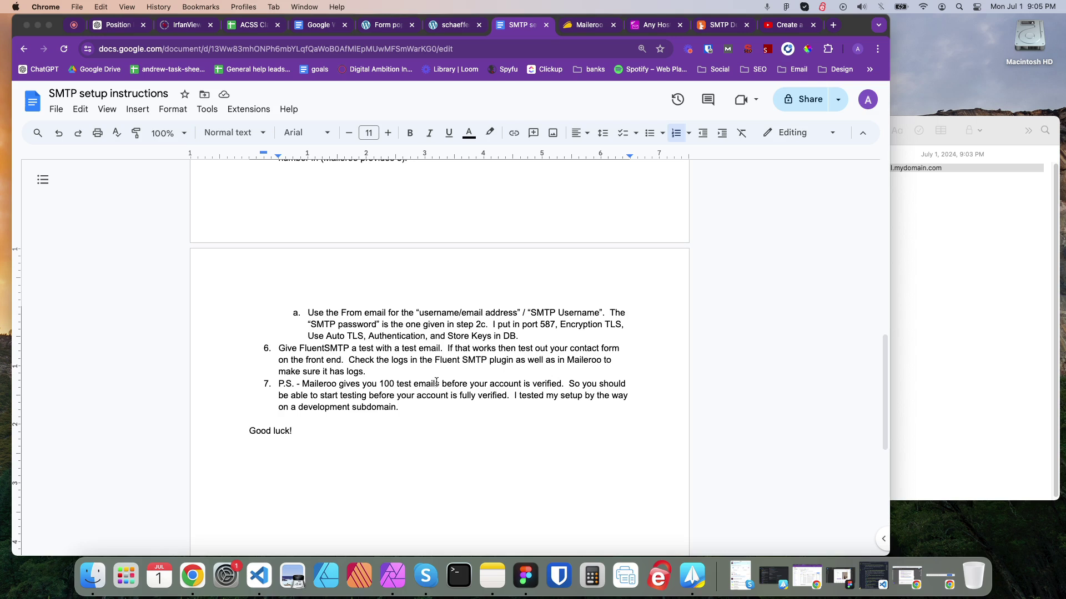
{"action": "left_click_drag", "start_coordinate": [379, 383], "coordinate": [438, 383]}
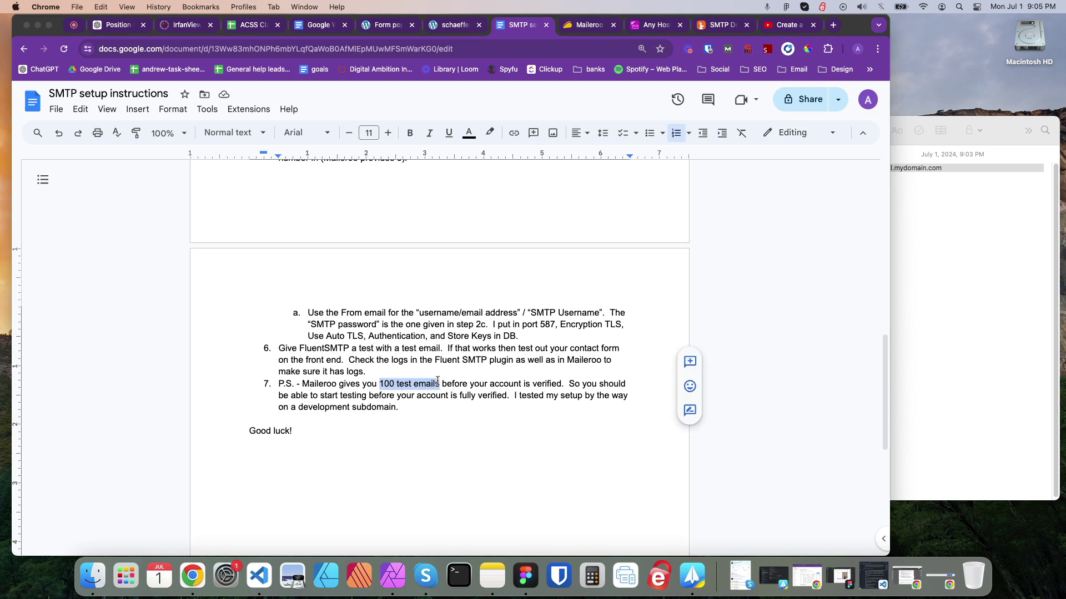